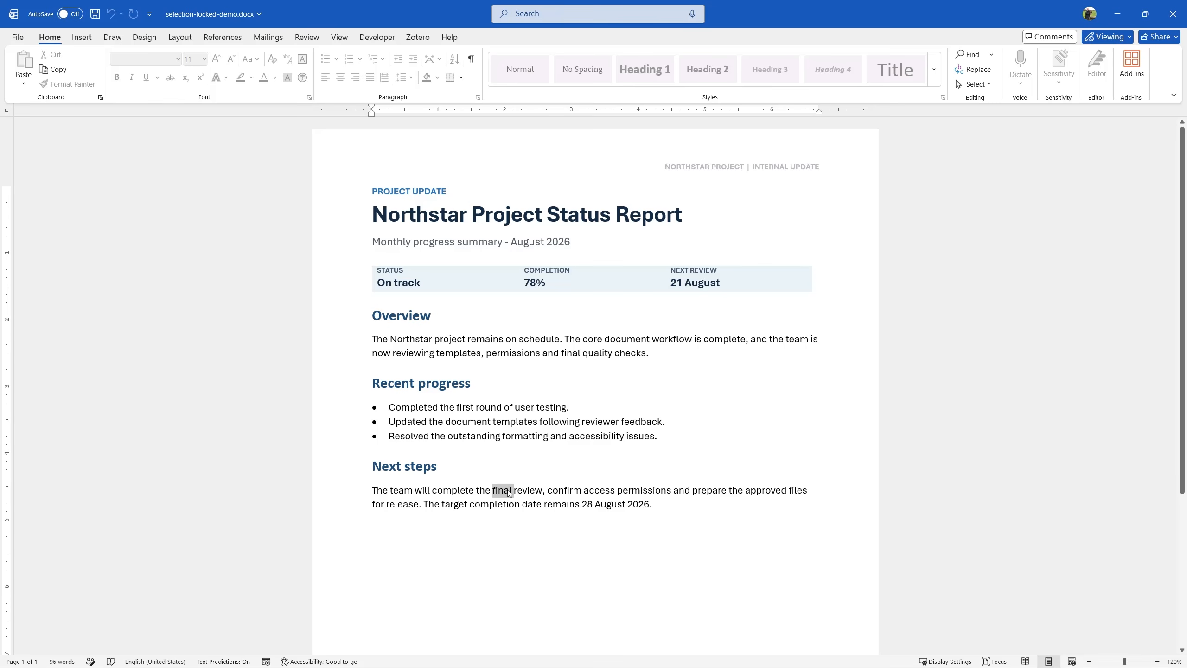
# - Try to delete the paragraph under the Next steps heading
pyautogui.tripleClick(509, 491)
pyautogui.press('Delete')
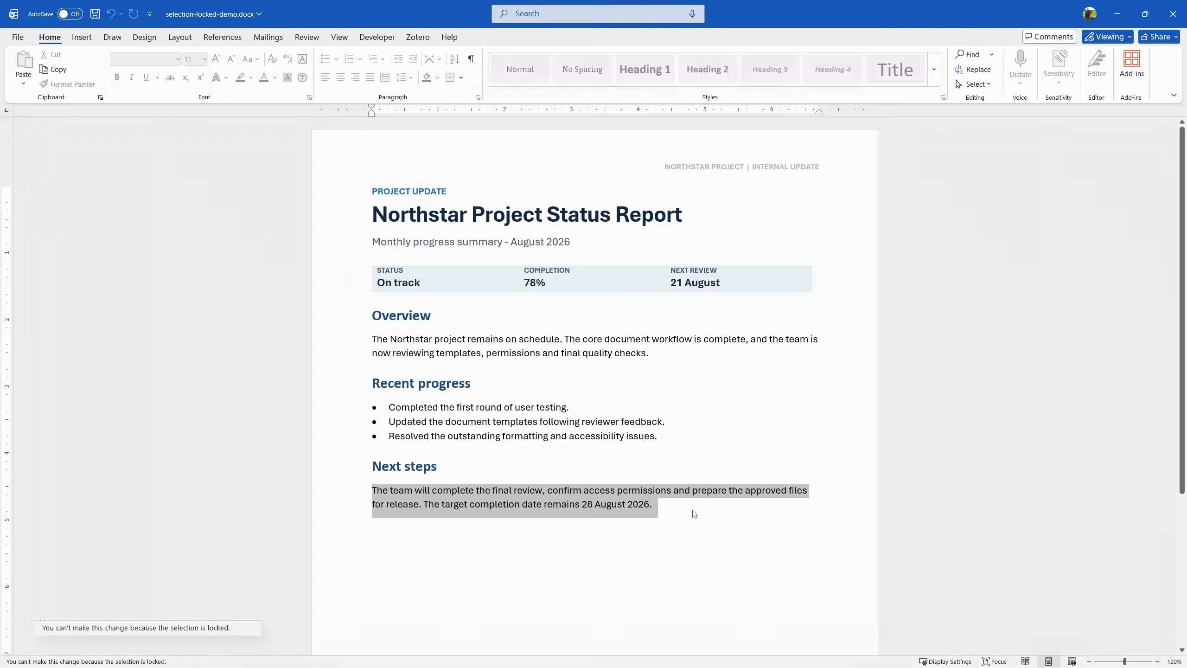
pyautogui.click(706, 511)
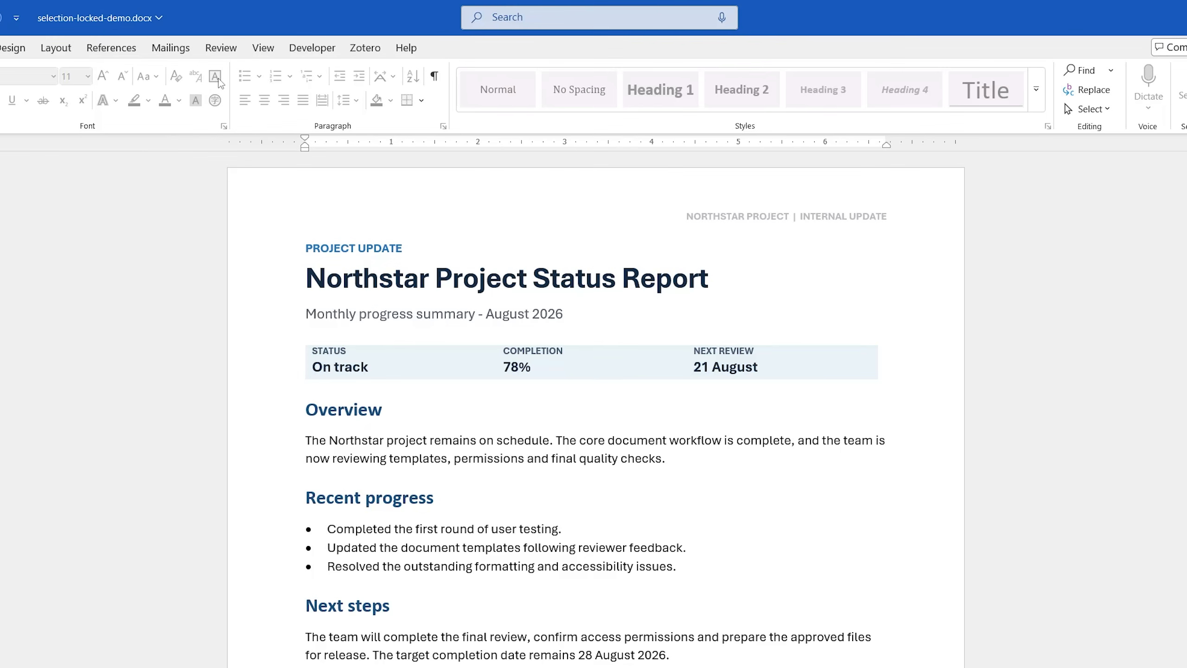
# - Stop the document's editing protection through Restrict Editing and close its settings
pyautogui.click(307, 38)
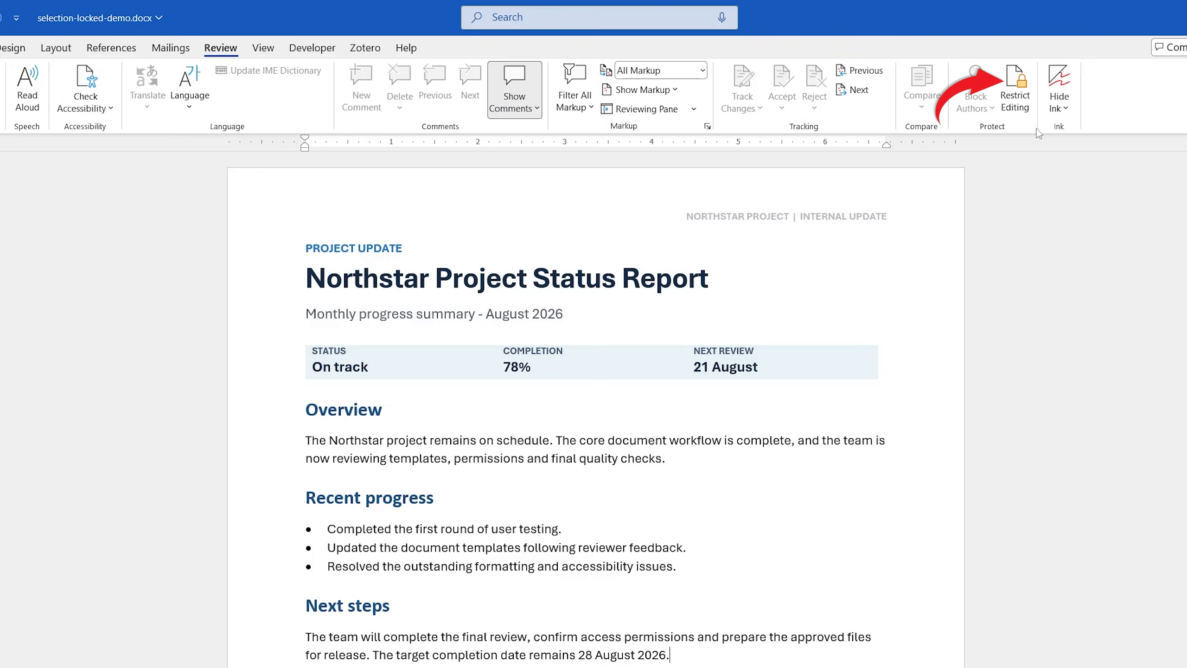
pyautogui.click(1015, 93)
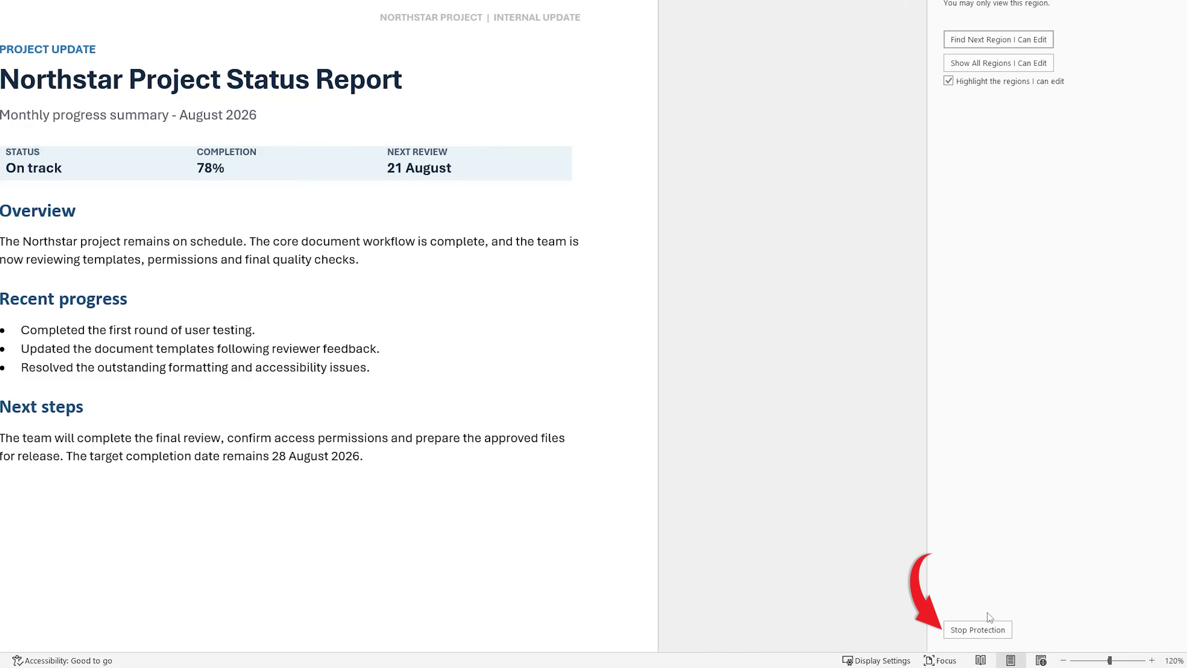
pyautogui.click(973, 633)
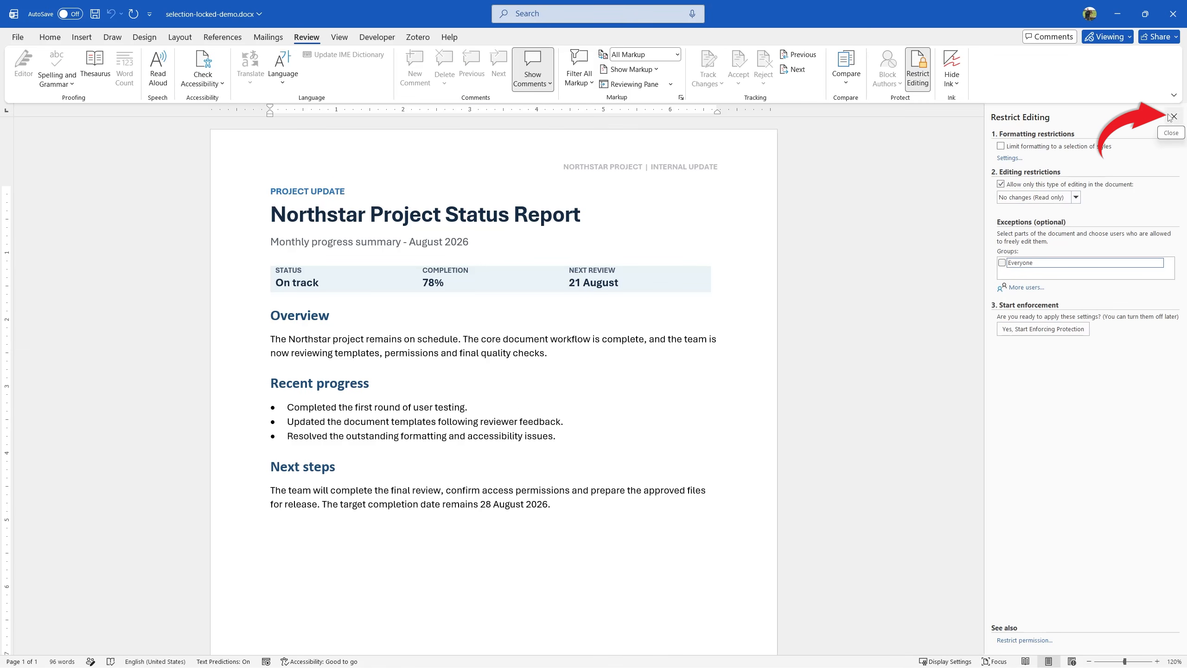
pyautogui.click(1174, 117)
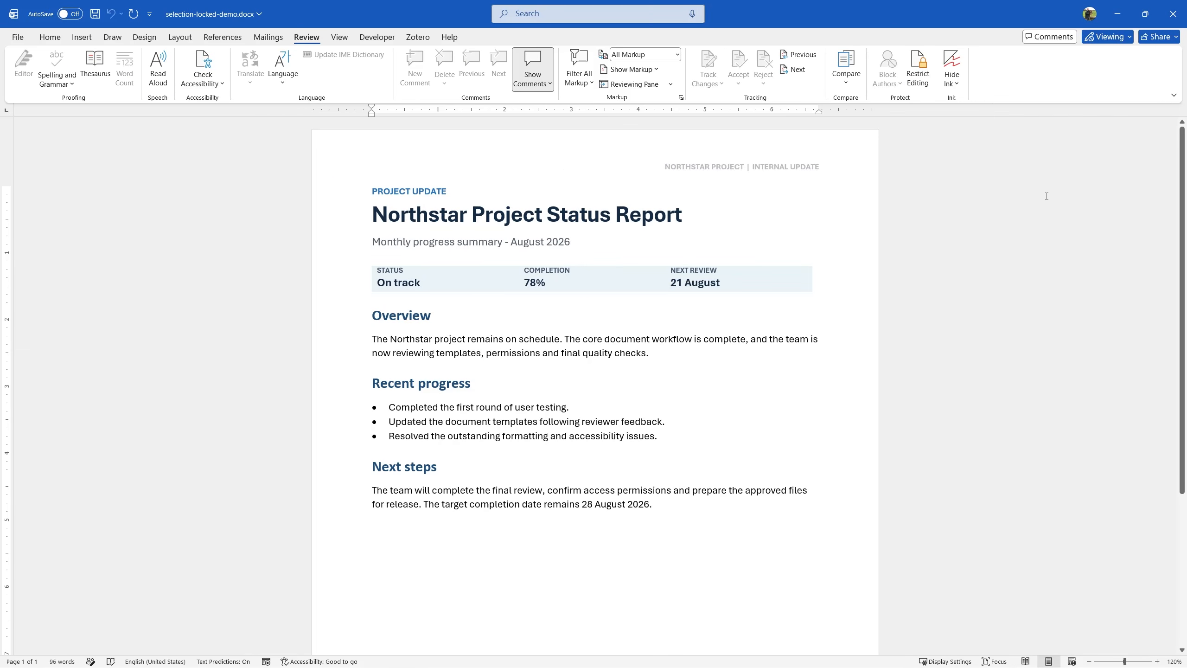
# - Switch the document to Editing mode and delete the paragraph under the Next steps heading
pyautogui.tripleClick(608, 491)
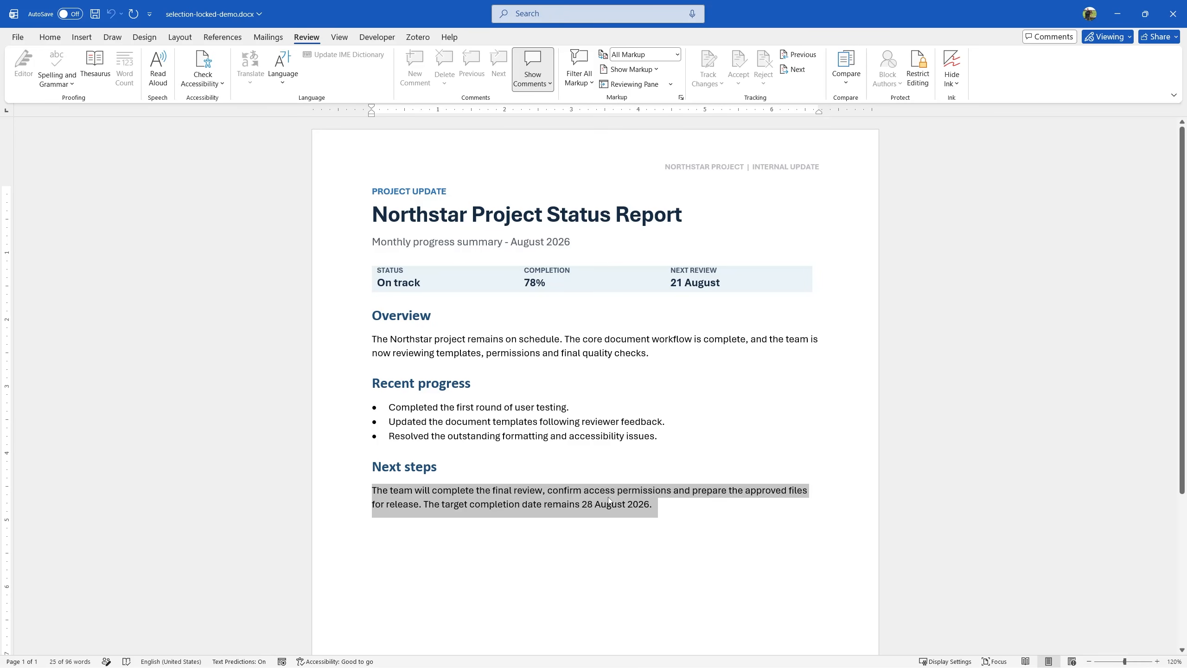
pyautogui.press('Delete')
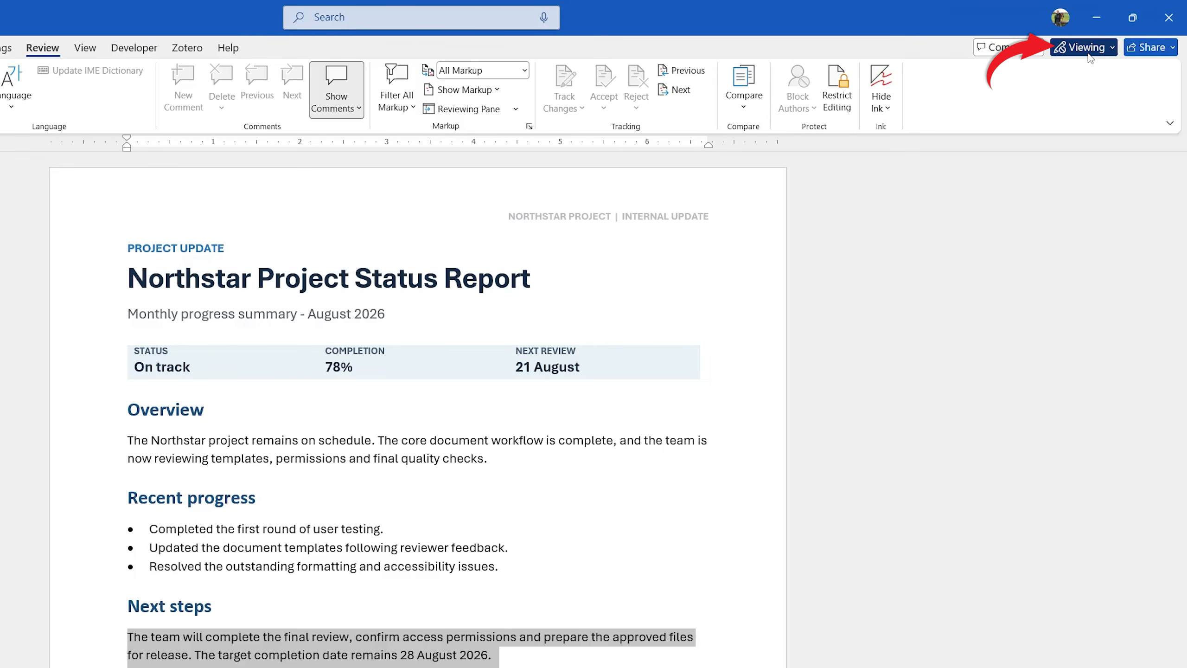
pyautogui.click(1108, 38)
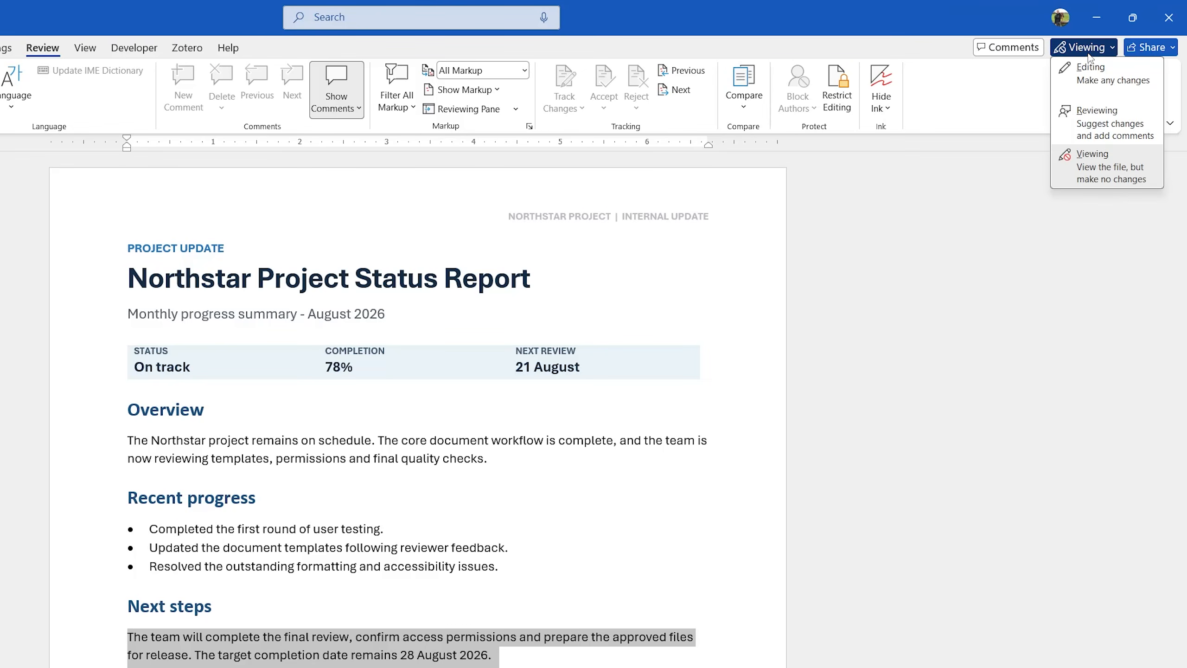
pyautogui.click(1101, 74)
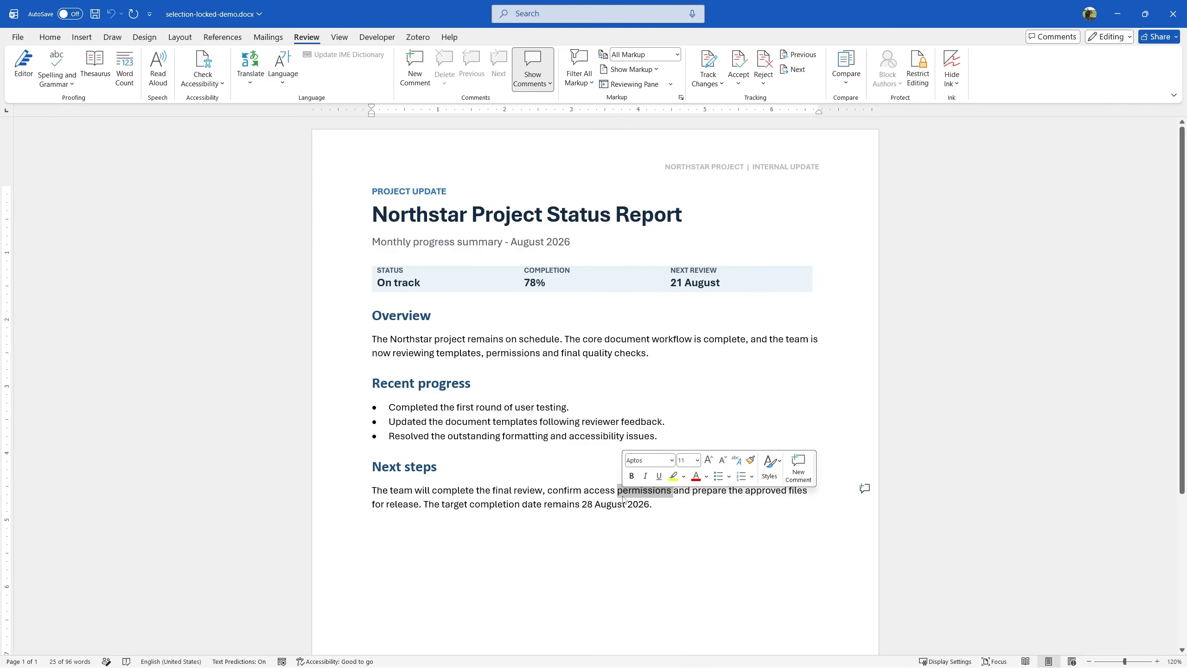
pyautogui.tripleClick(452, 644)
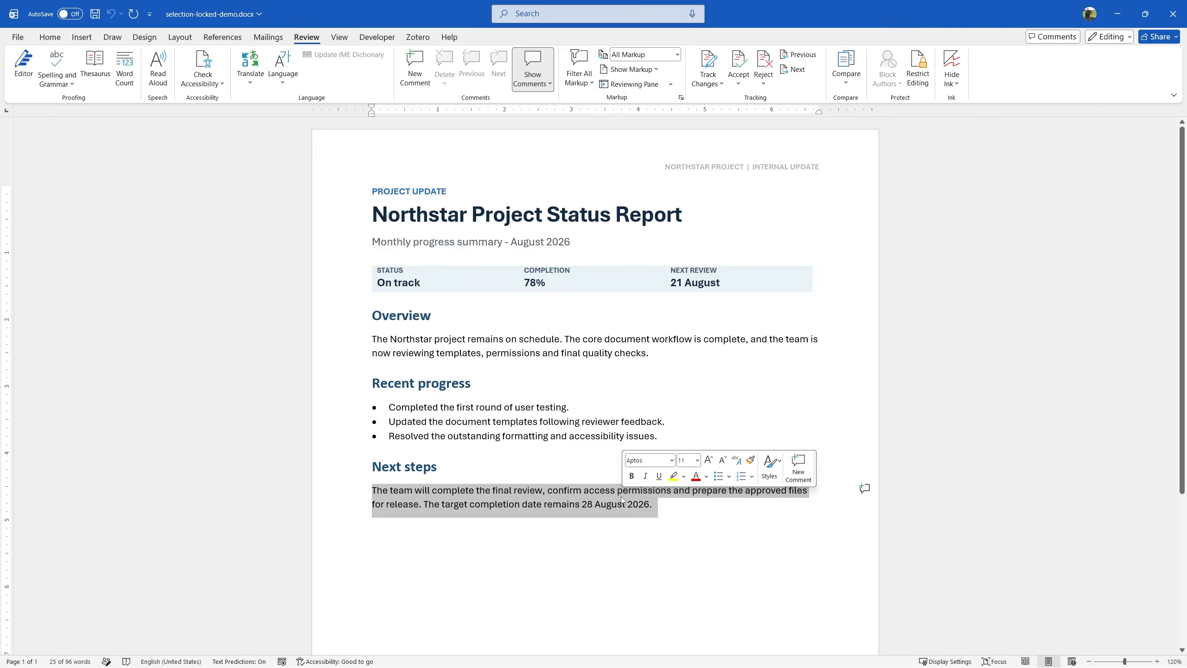
pyautogui.press('Delete')
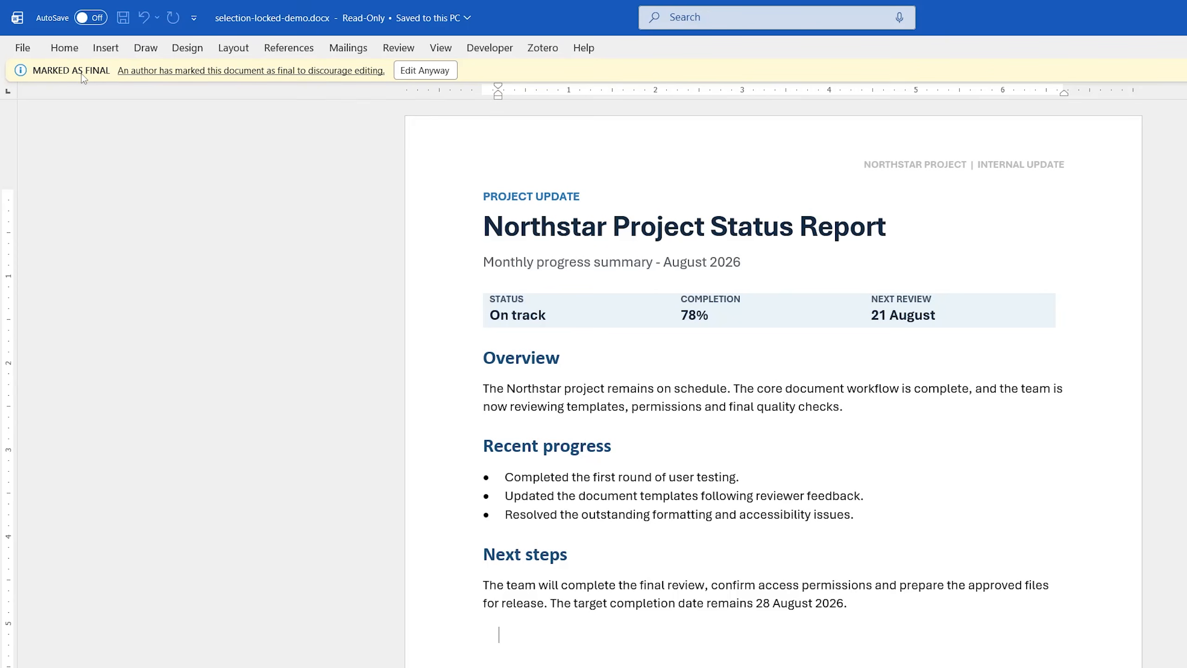
# - Enable editing of the document marked as final and delete its Next steps paragraph
pyautogui.click(426, 71)
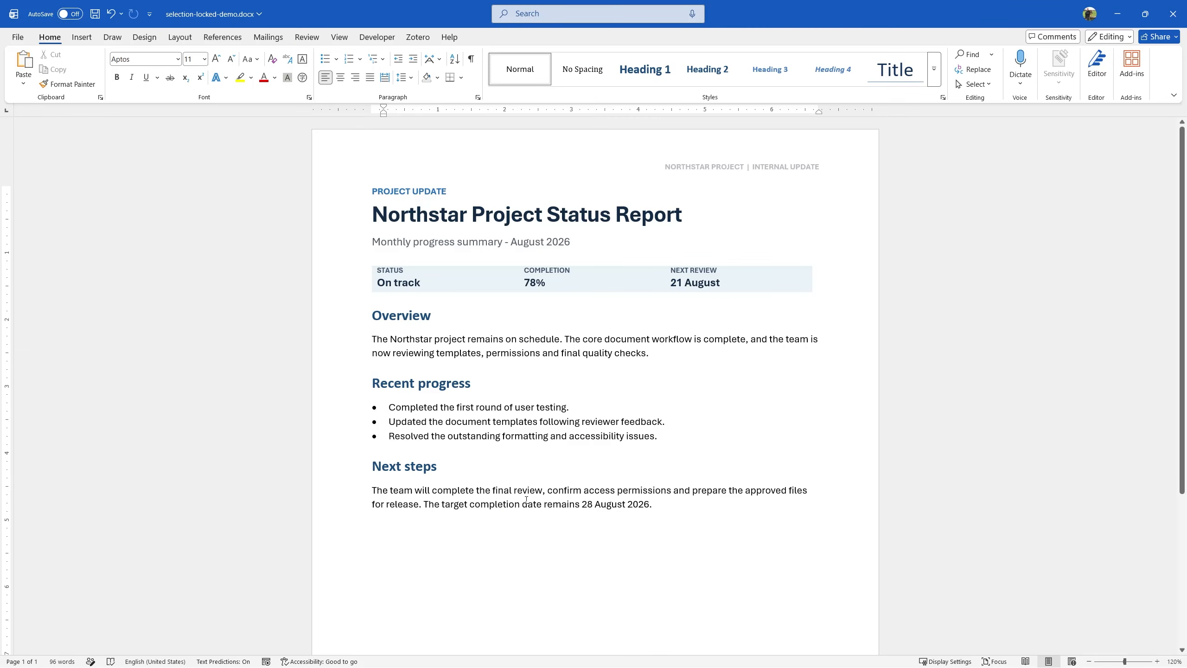
pyautogui.tripleClick(523, 505)
pyautogui.press('Delete')
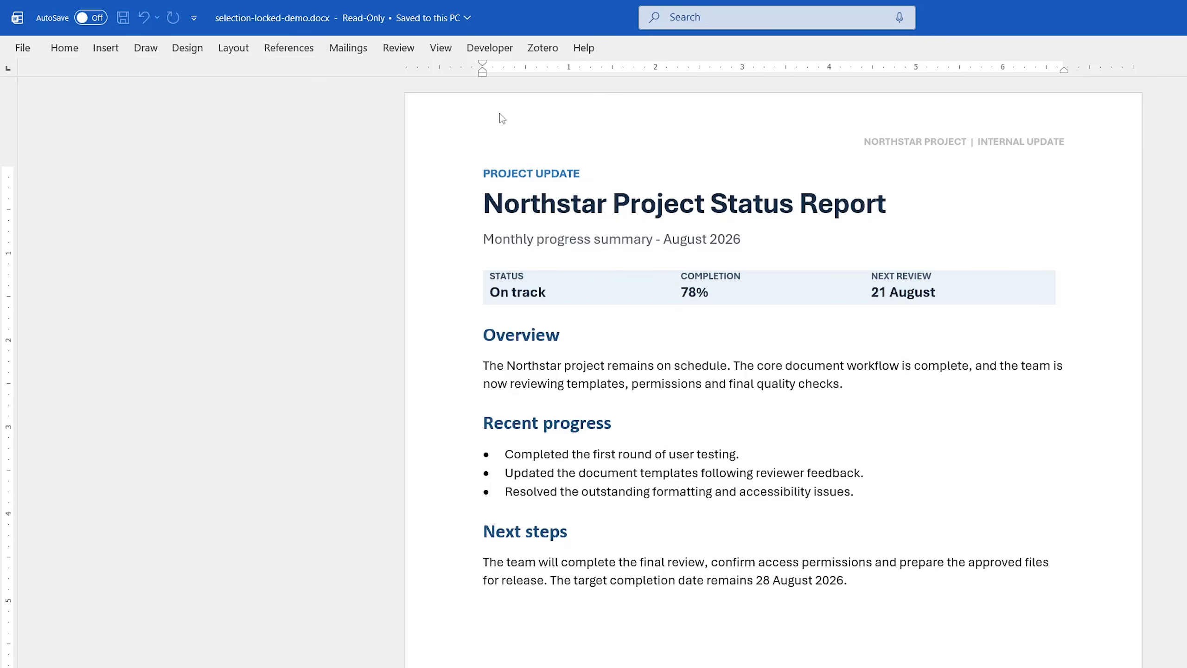
# - Turn off Mark as Final in the document's protection options and delete the paragraph under Next steps
pyautogui.click(15, 51)
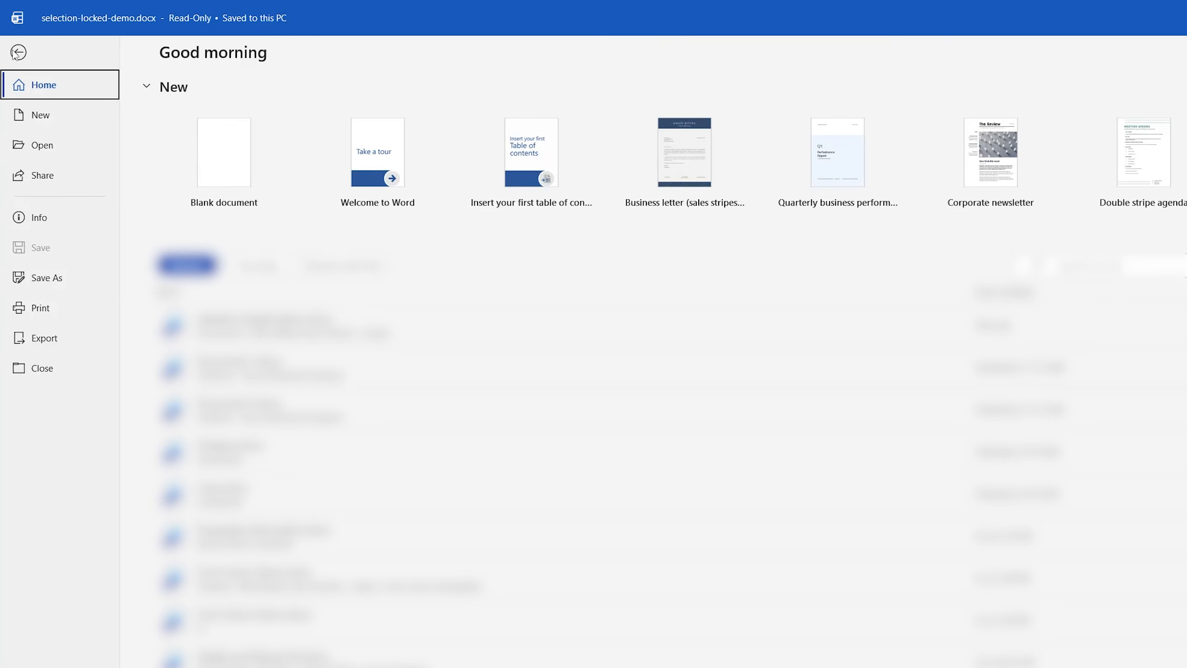
pyautogui.click(64, 216)
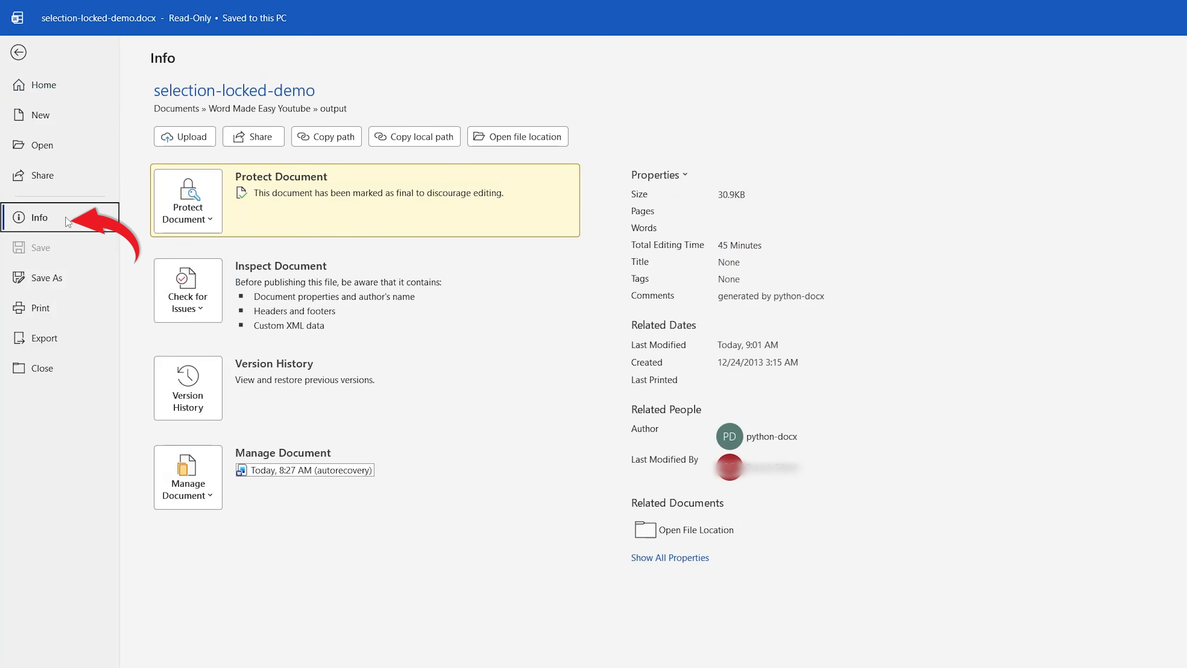
pyautogui.click(211, 204)
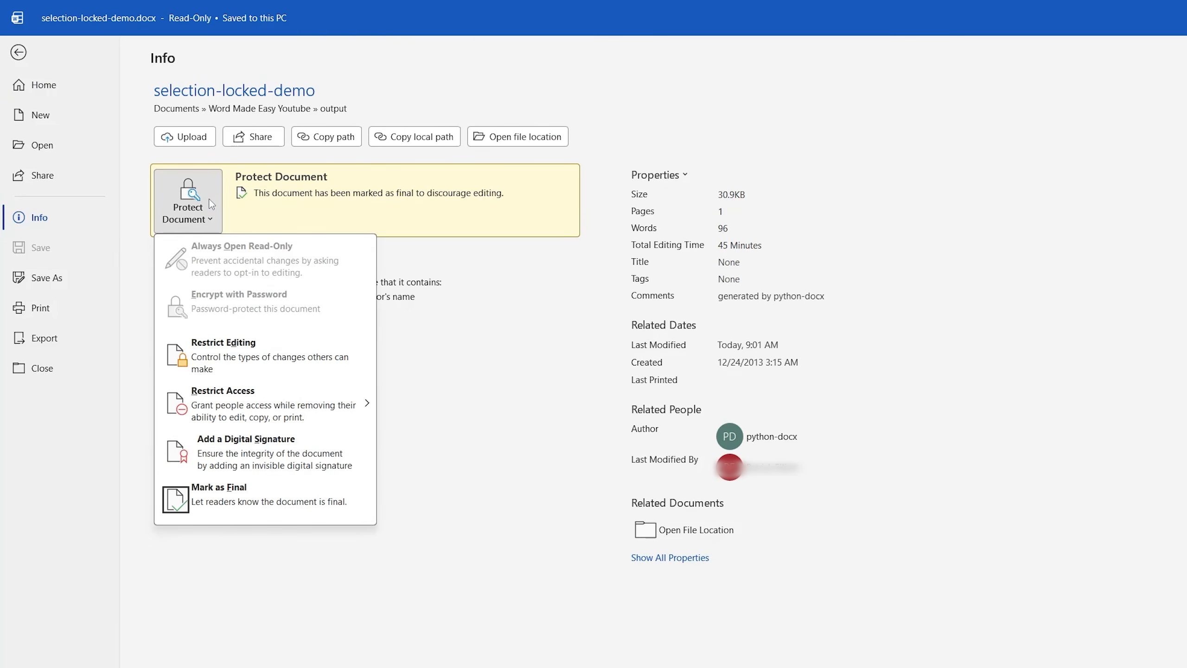
pyautogui.click(213, 509)
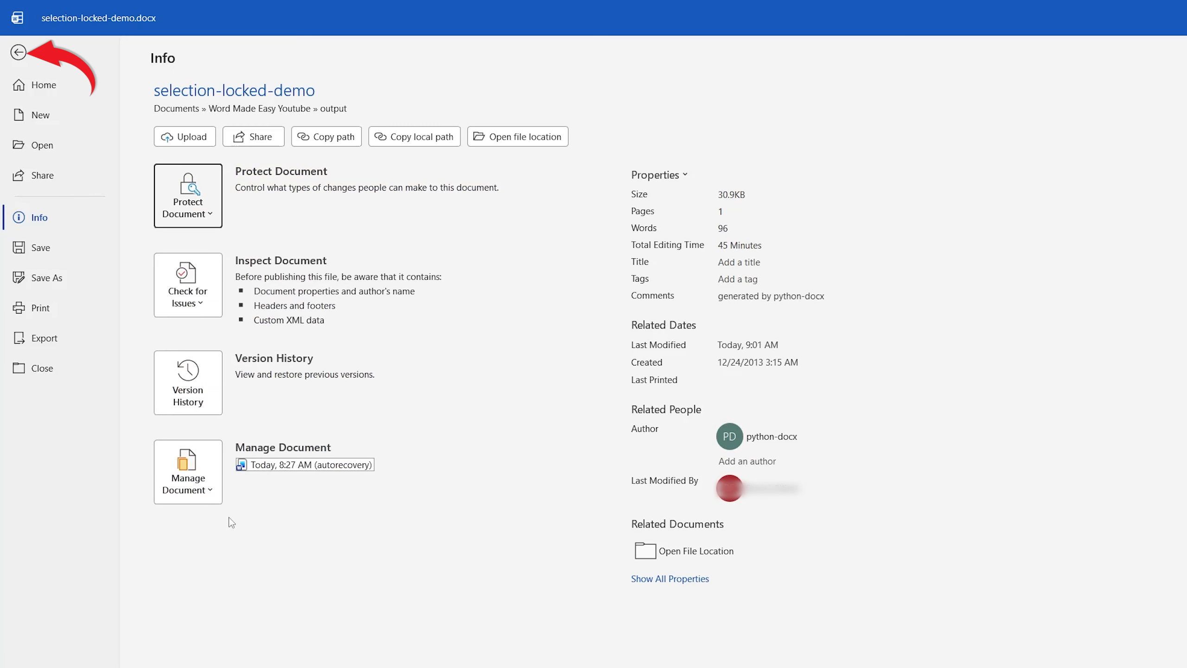
pyautogui.click(18, 52)
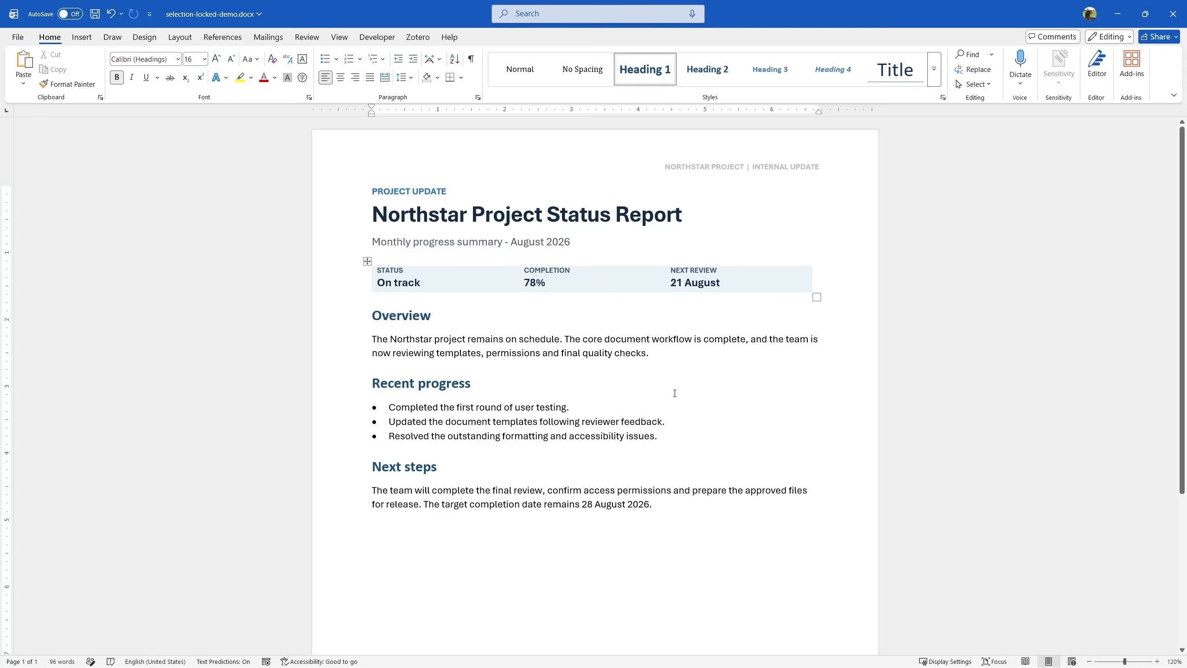
pyautogui.tripleClick(601, 505)
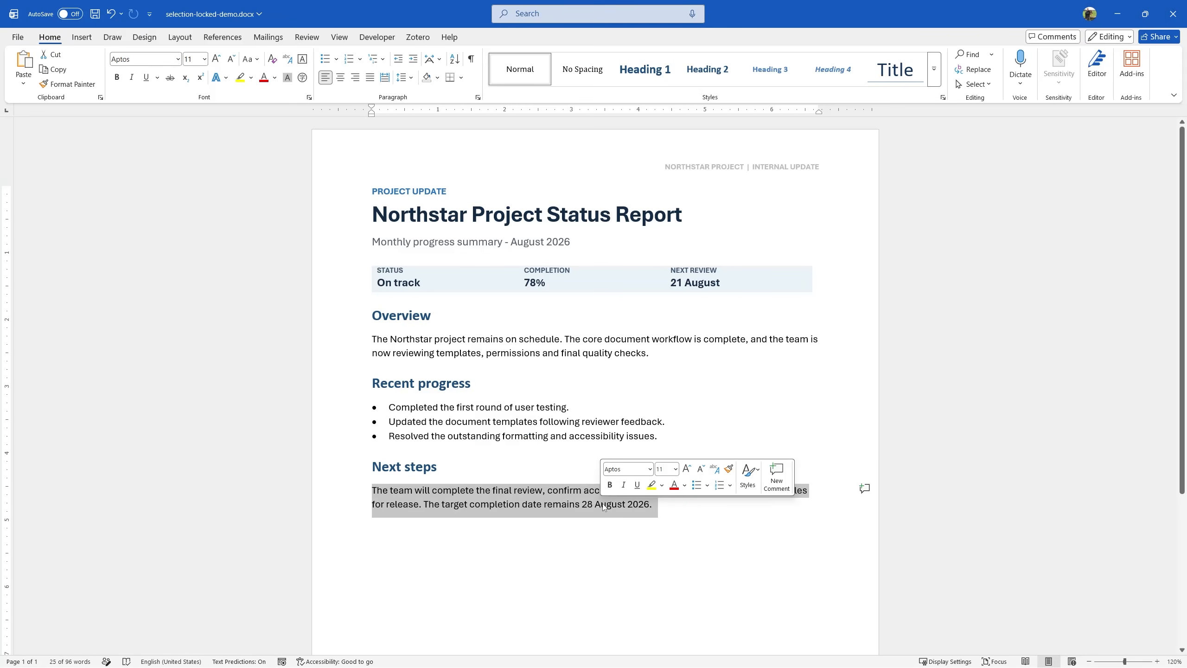
pyautogui.press('Delete')
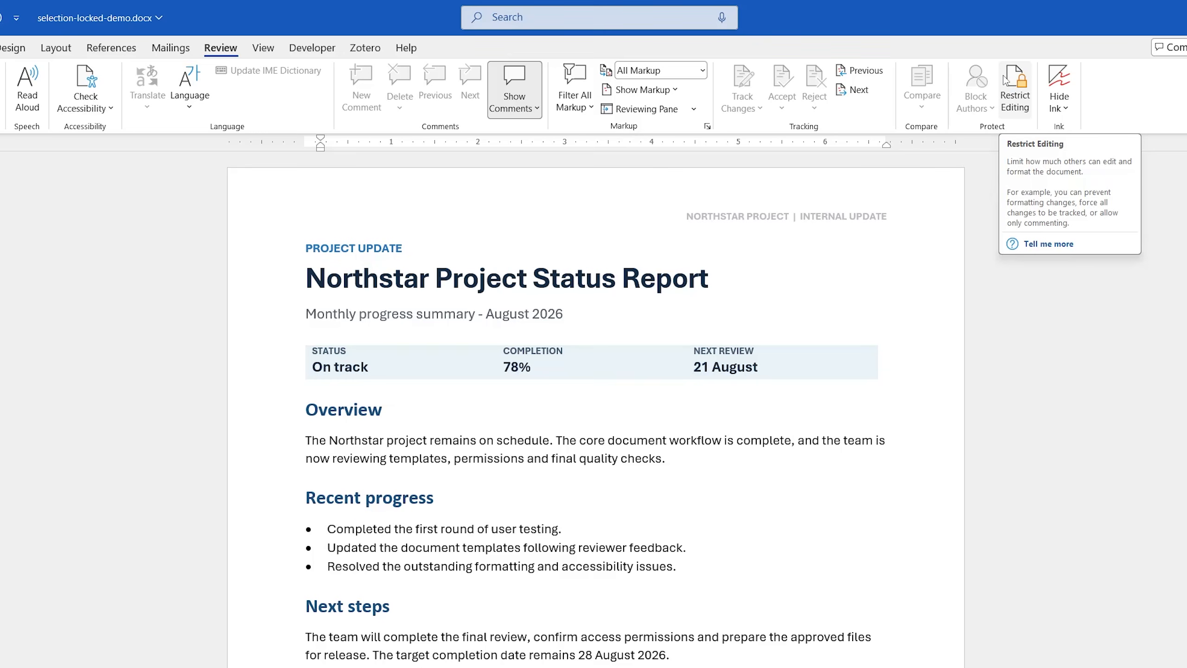
# - Find the Restrict Editing command by searching for "res", stop the document's protection and close its settings
pyautogui.click(588, 22)
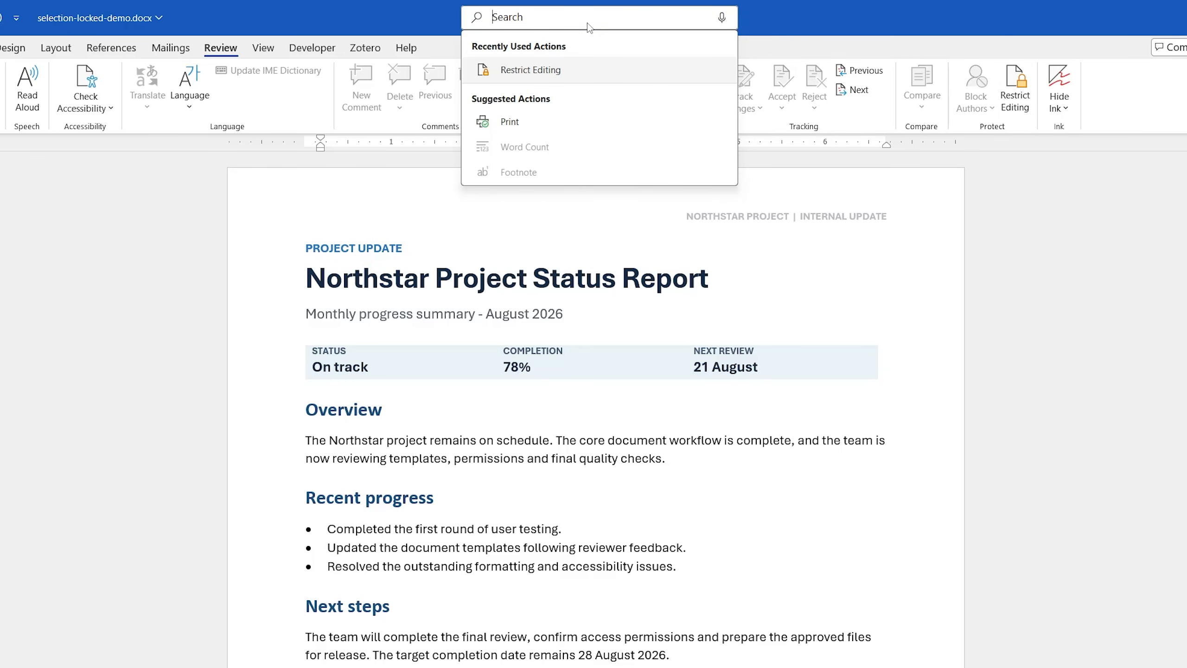
pyautogui.write('res')
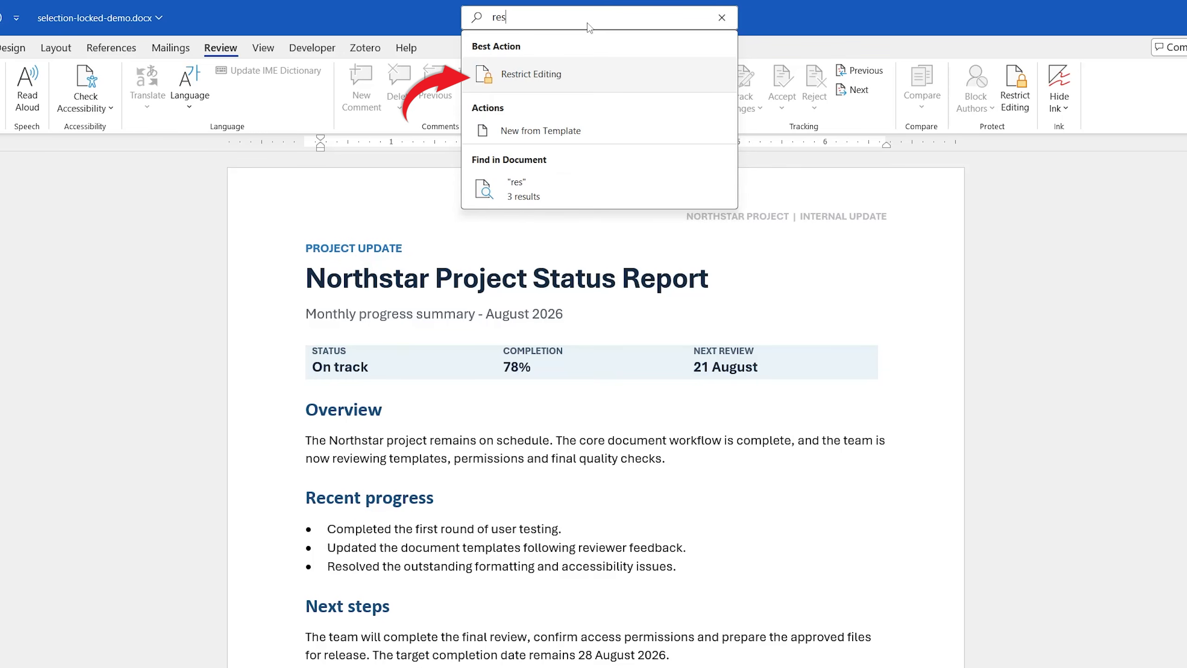
pyautogui.click(514, 82)
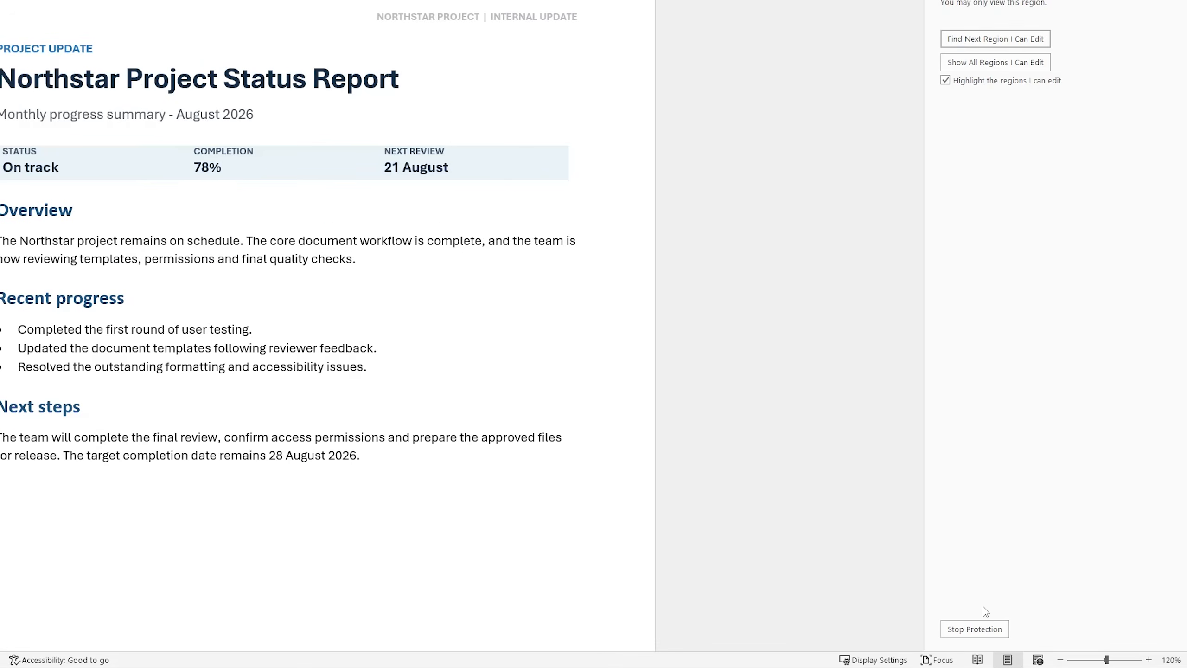
pyautogui.click(973, 626)
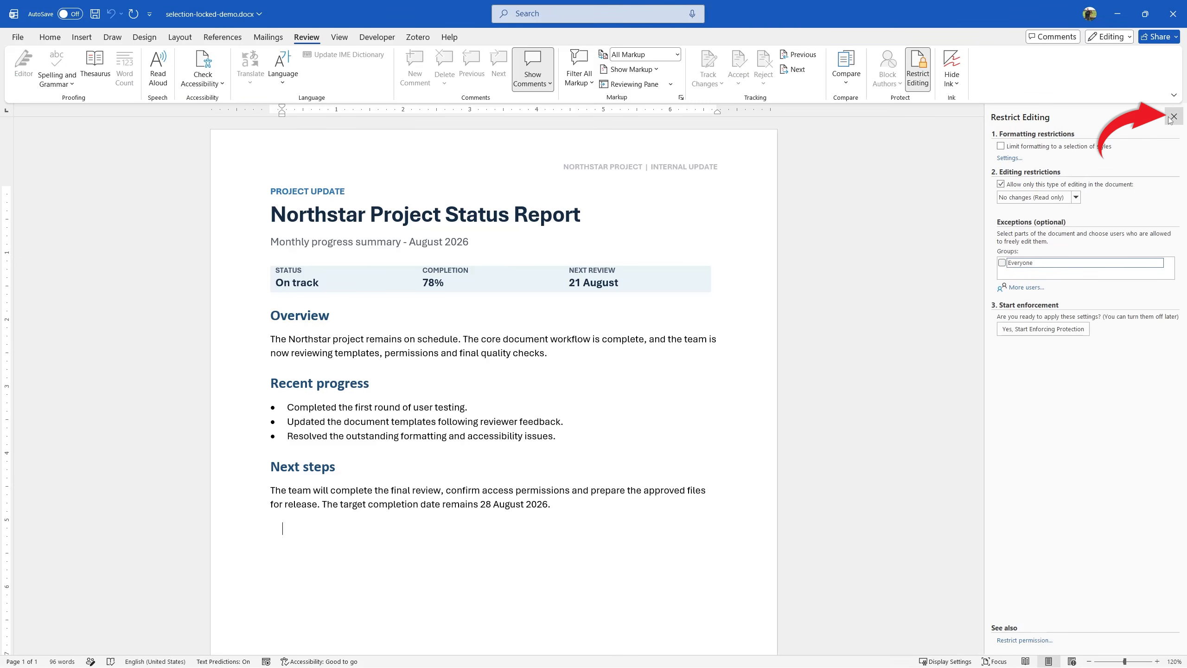
pyautogui.click(1173, 117)
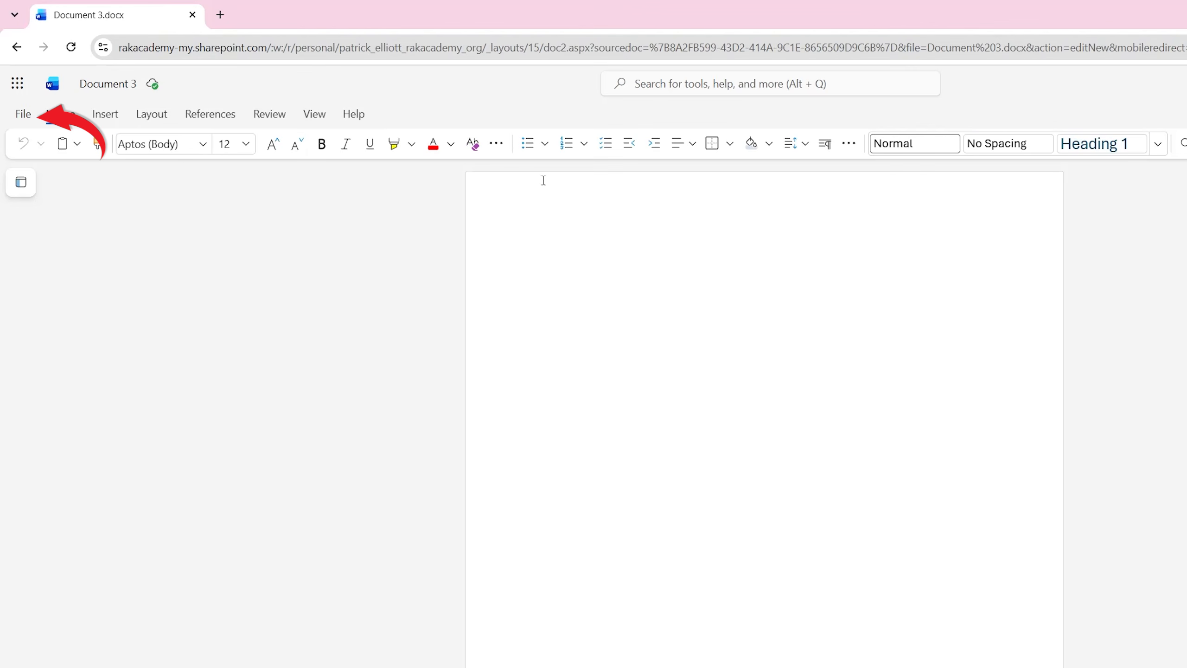
# - Examine the file information and the available editing modes of Document 3 in Word for the web
pyautogui.click(17, 89)
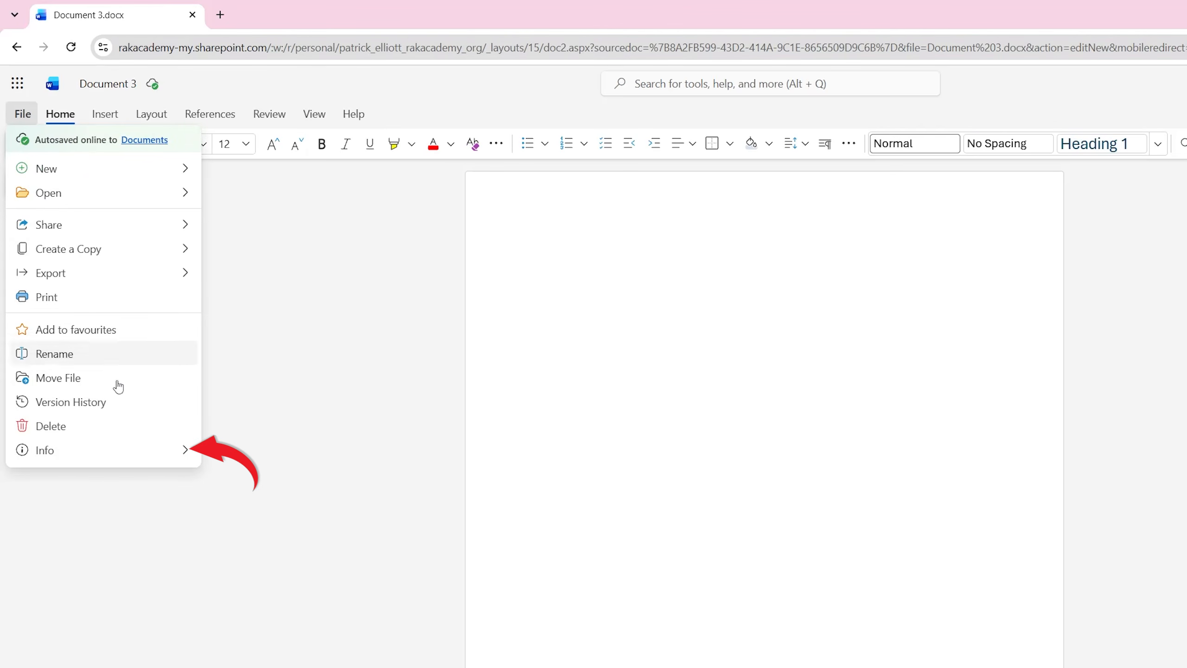
pyautogui.moveTo(145, 451)
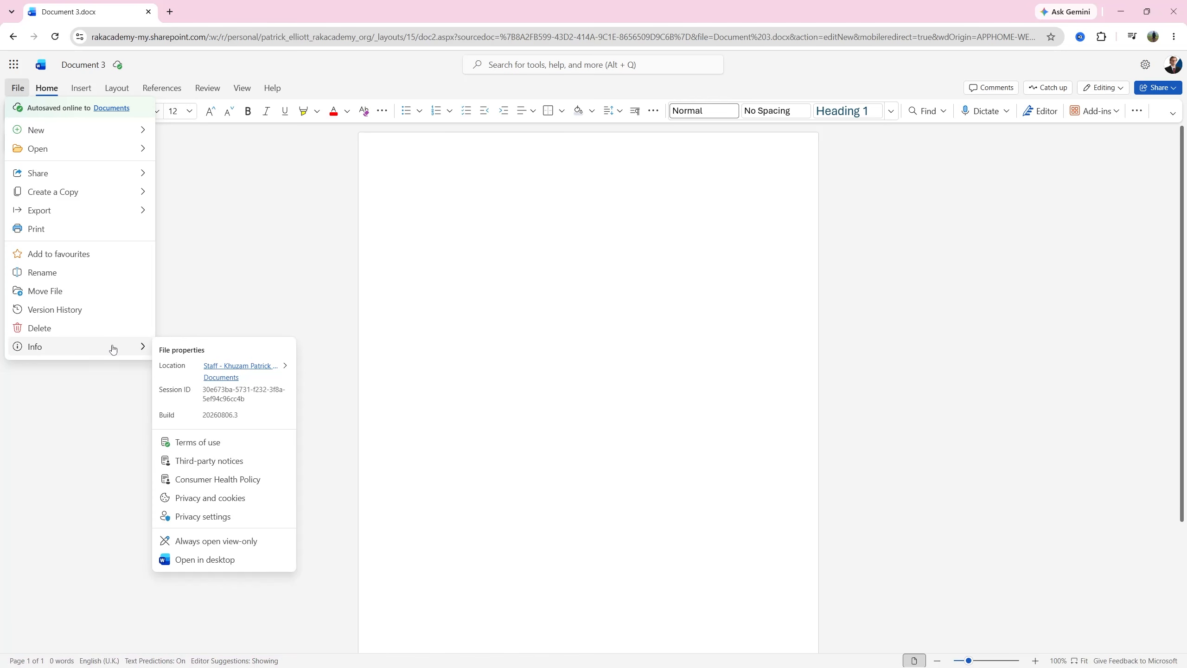
pyautogui.click(469, 214)
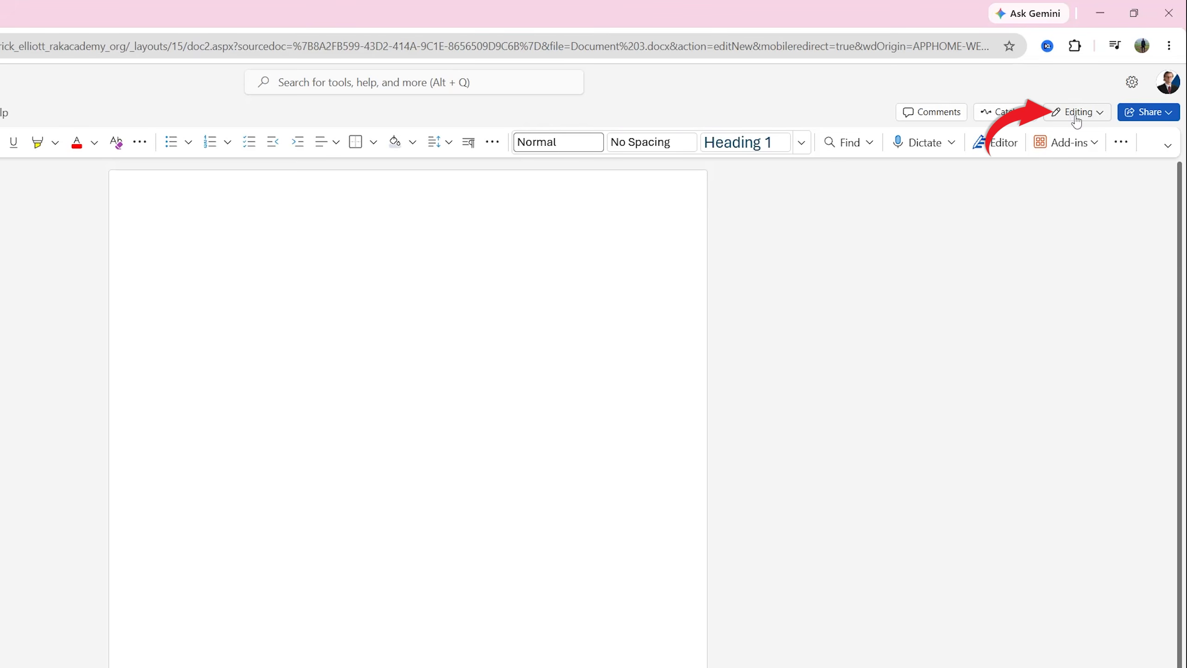
pyautogui.click(1101, 88)
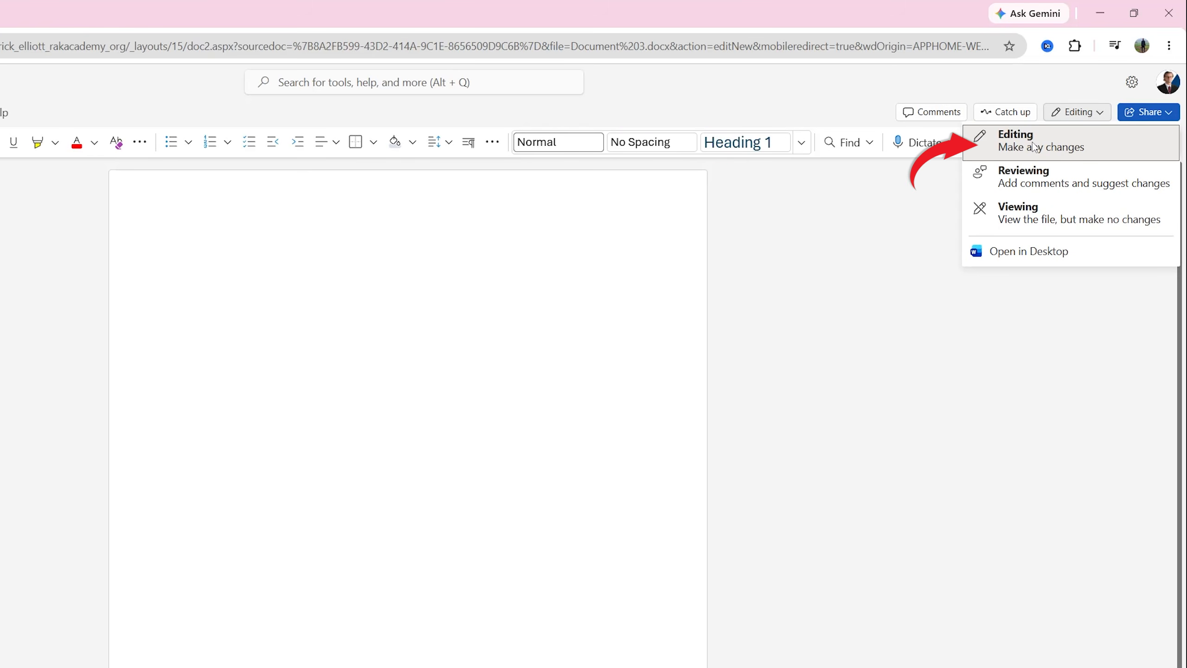
pyautogui.click(573, 389)
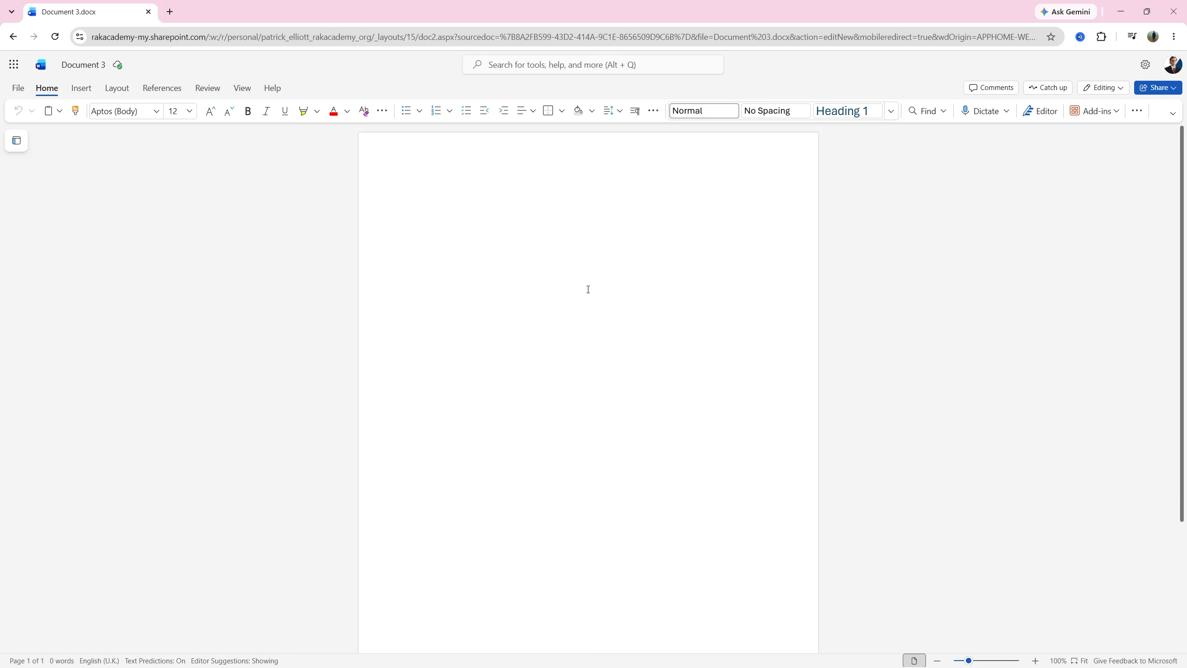
# - Open Document 3 in the desktop version of Word from its file information
pyautogui.click(18, 88)
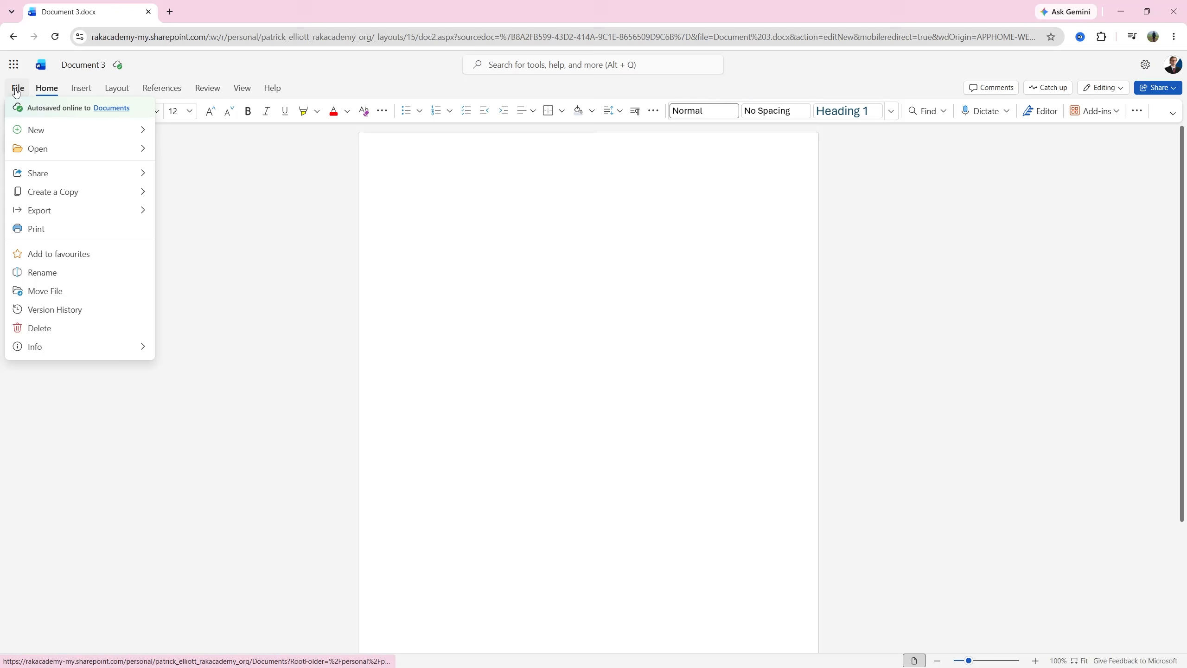
pyautogui.moveTo(108, 347)
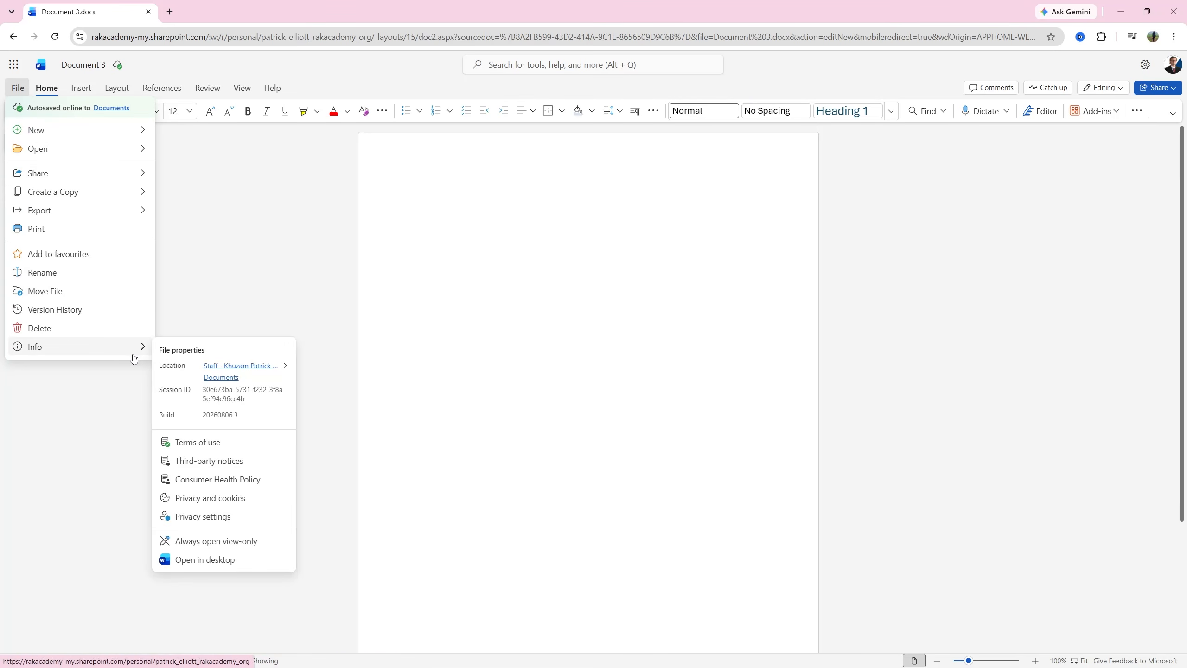
pyautogui.click(226, 560)
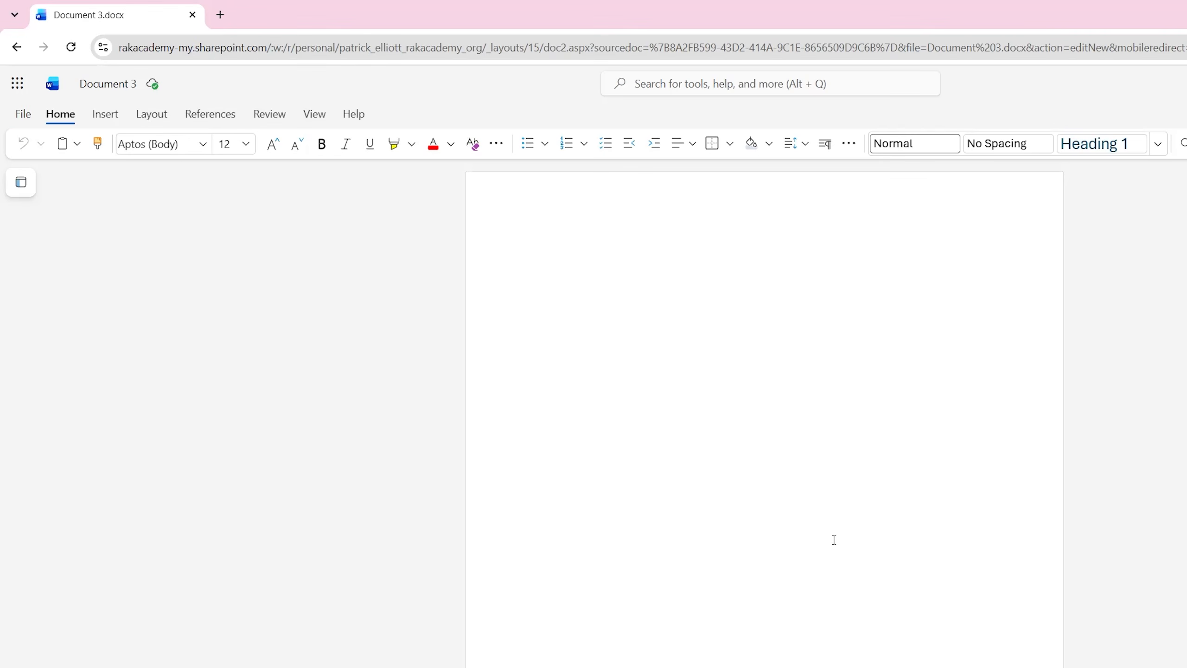
# - Download a copy of Document 3 from Word for the web
pyautogui.click(23, 114)
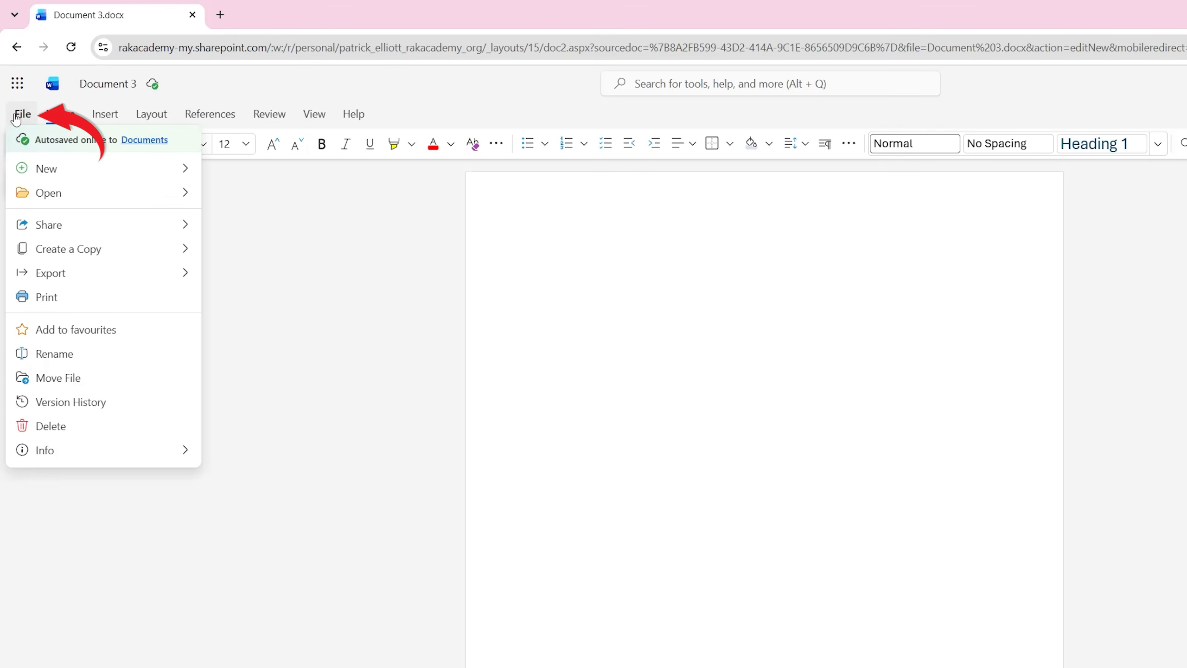
pyautogui.moveTo(142, 248)
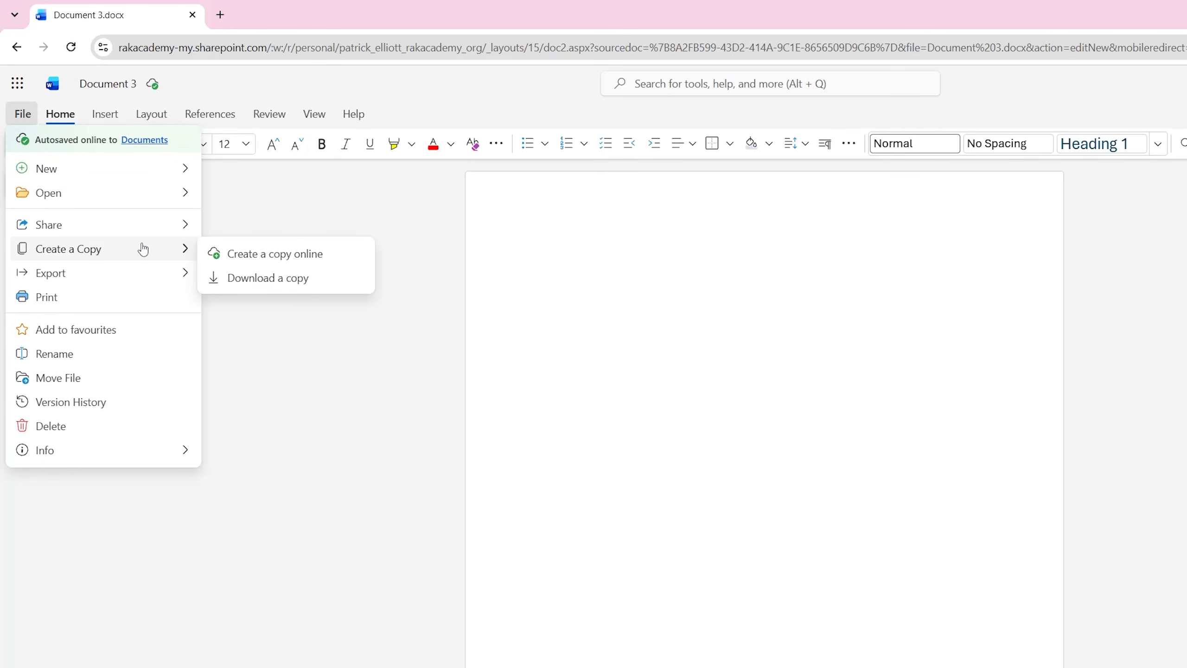
pyautogui.click(298, 279)
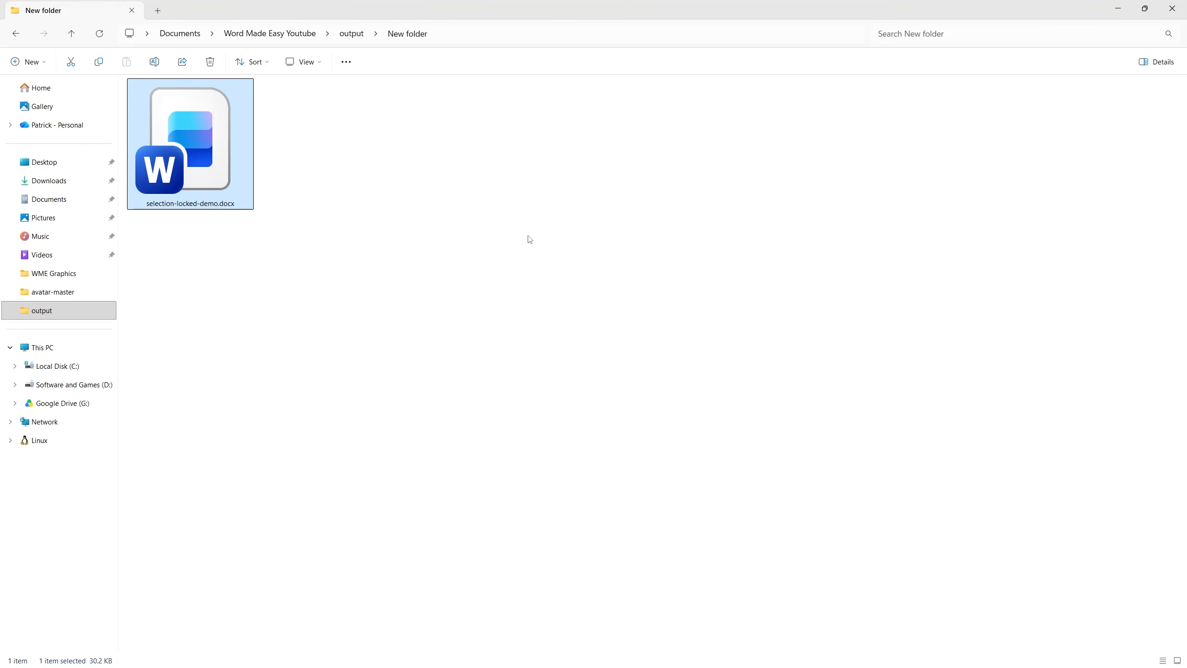
# - Check that the Read-only attribute is off in the properties of selection-locked-demo.docx and accept the dialog
pyautogui.click(528, 239)
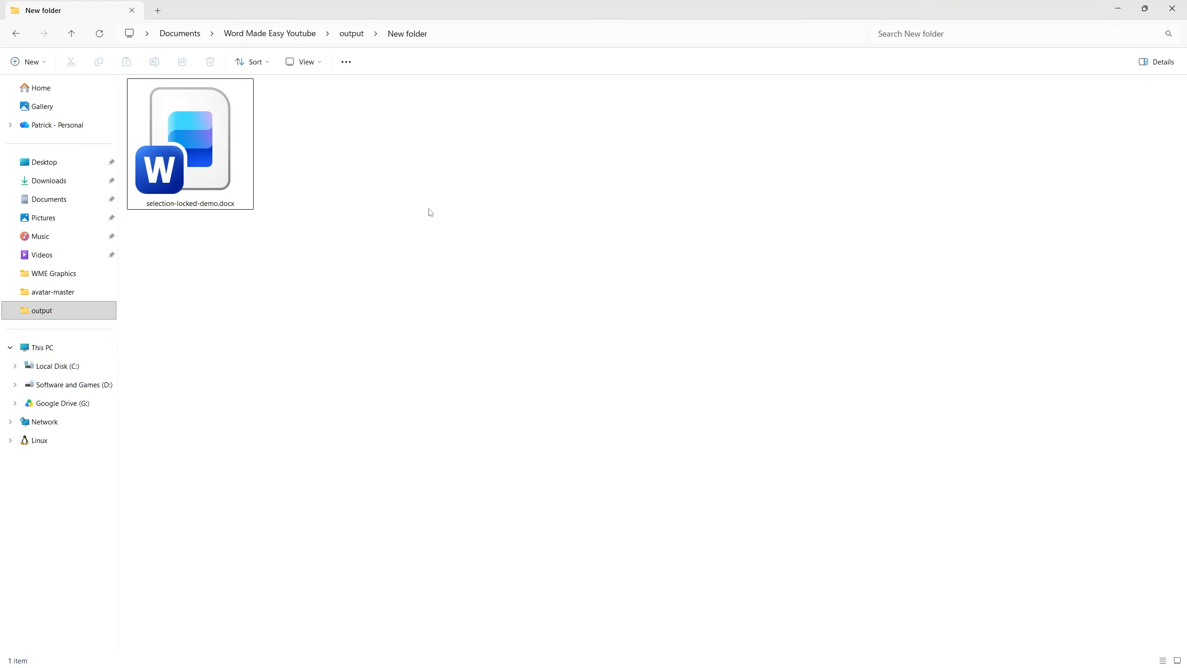
pyautogui.rightClick(217, 167)
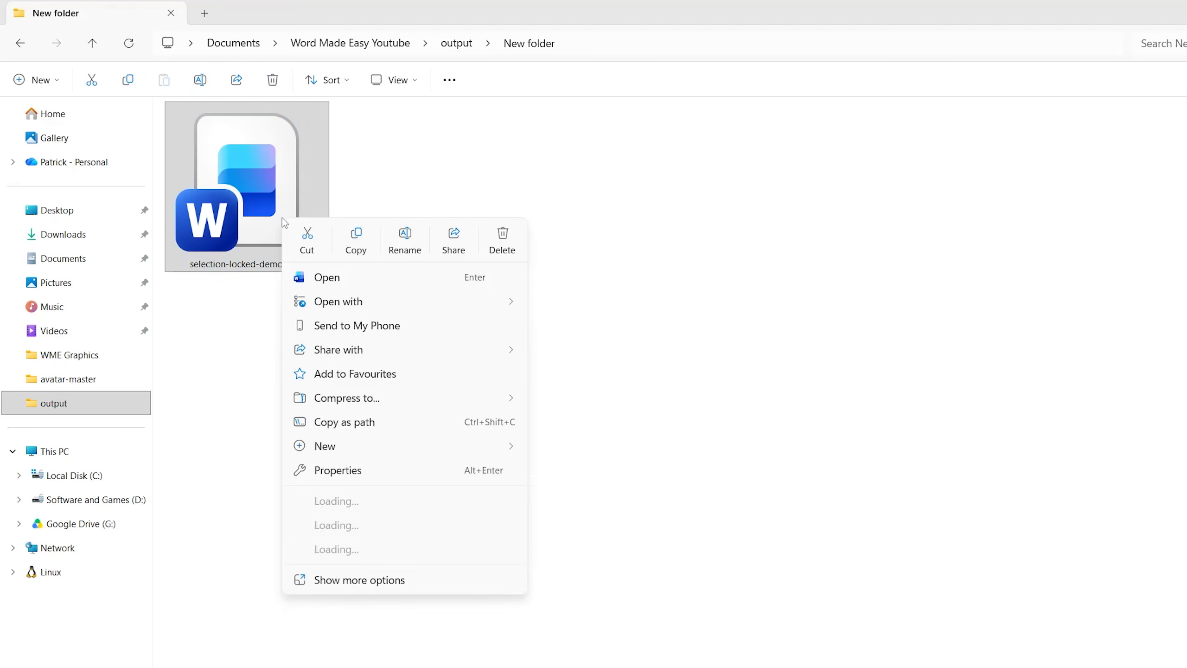
pyautogui.click(348, 470)
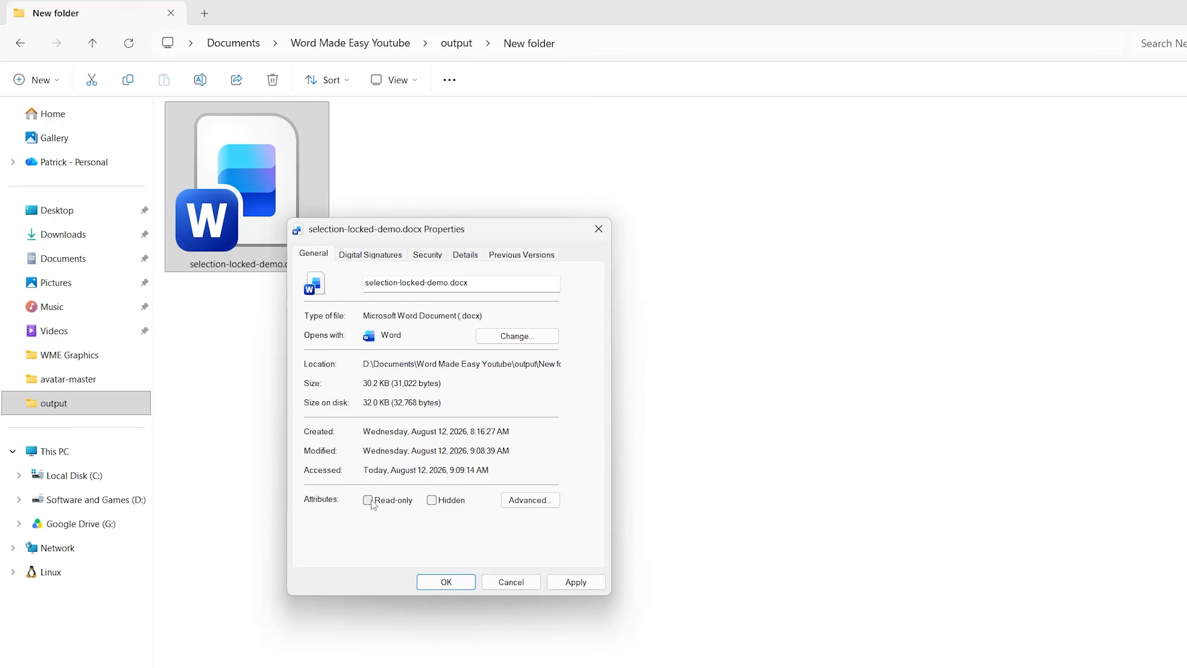
pyautogui.click(441, 581)
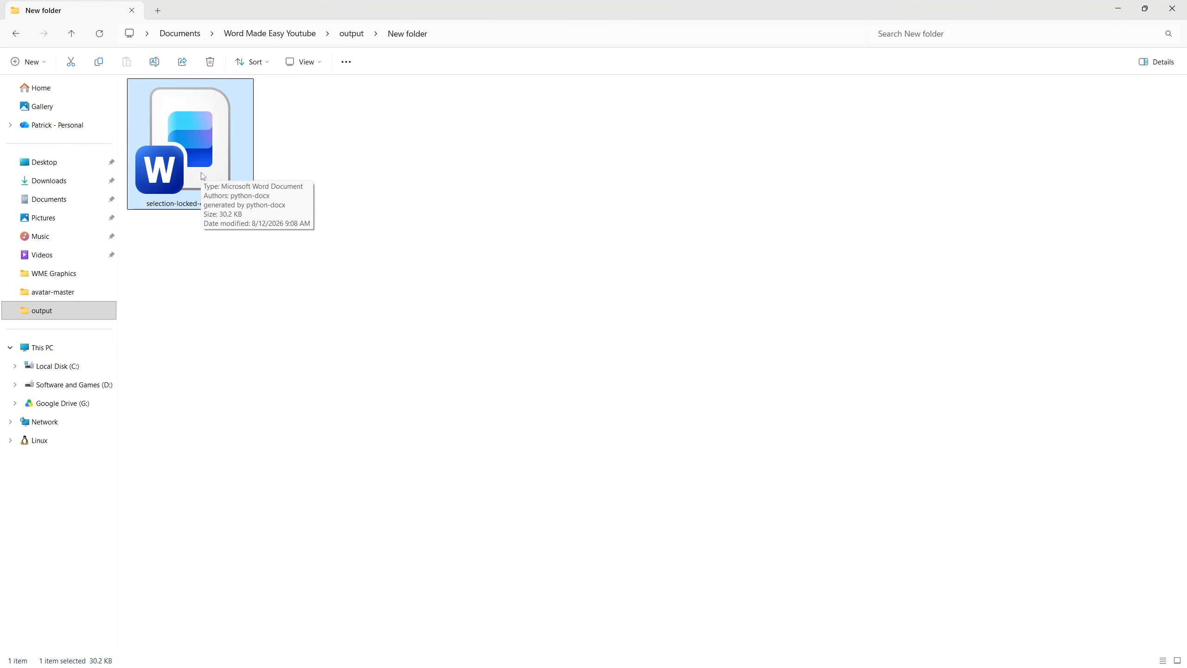
pyautogui.click(573, 282)
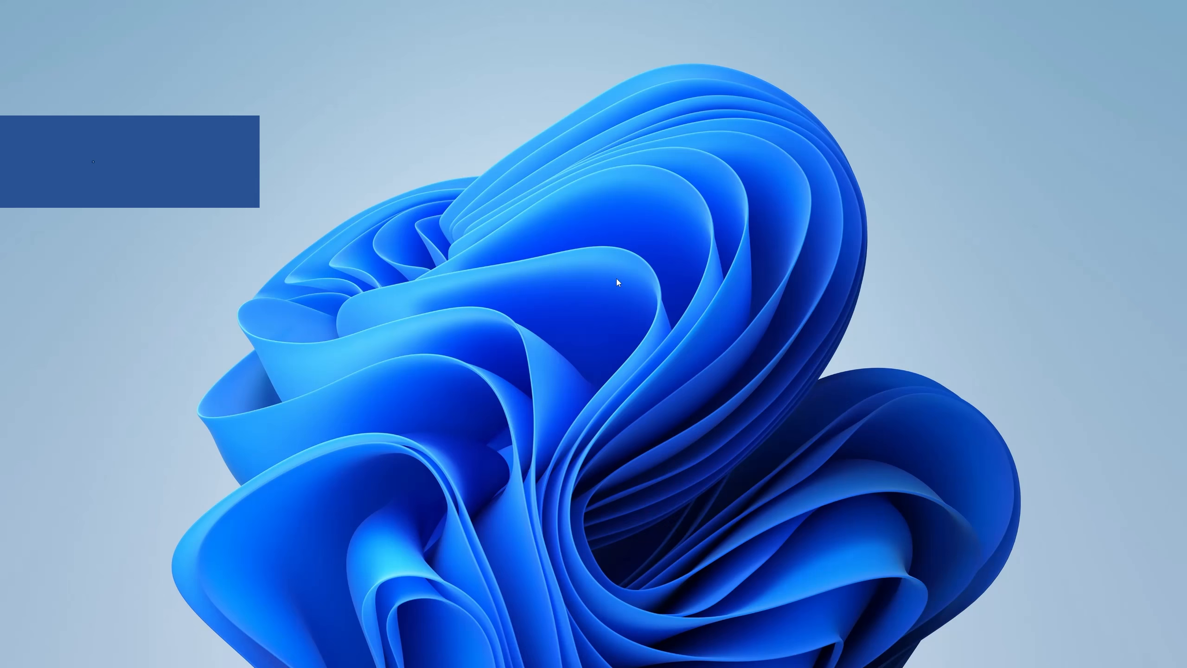
# - Open the folder %ProgramFiles%\Microsoft Office\root\Office16 with the Windows Run command
pyautogui.press('super+r')
pyautogui.moveTo(127, 552); pyautogui.dragTo(598, 238)
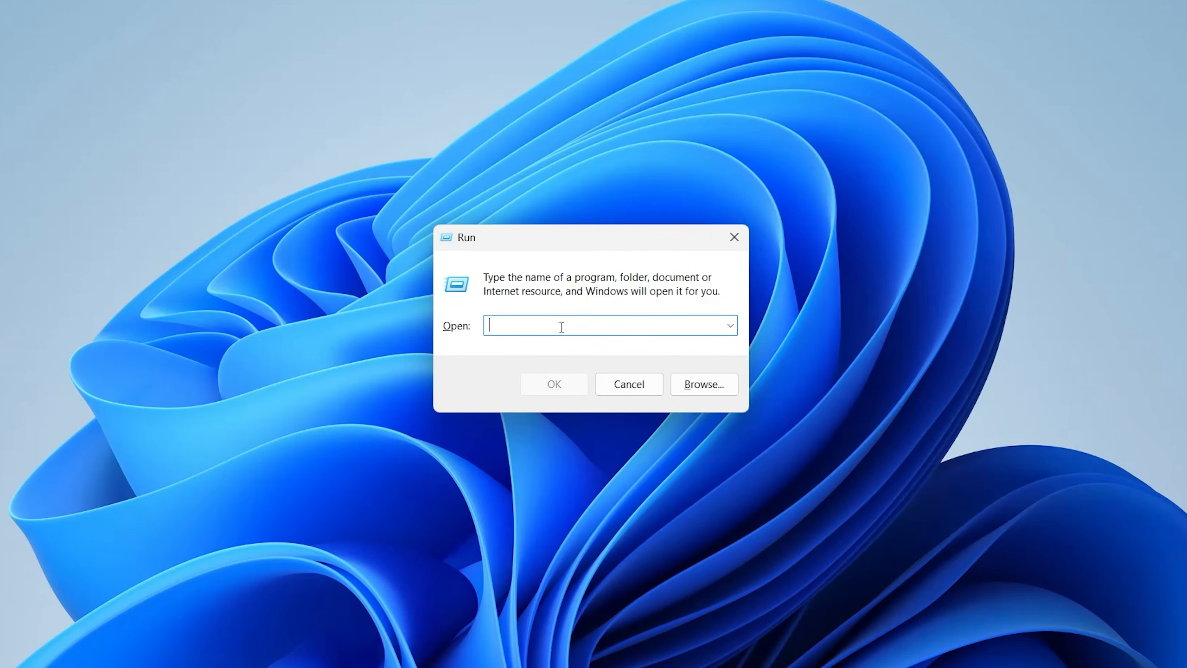
pyautogui.write('%ProgramFiles%\\Microsoft Office\\root\\Office16')
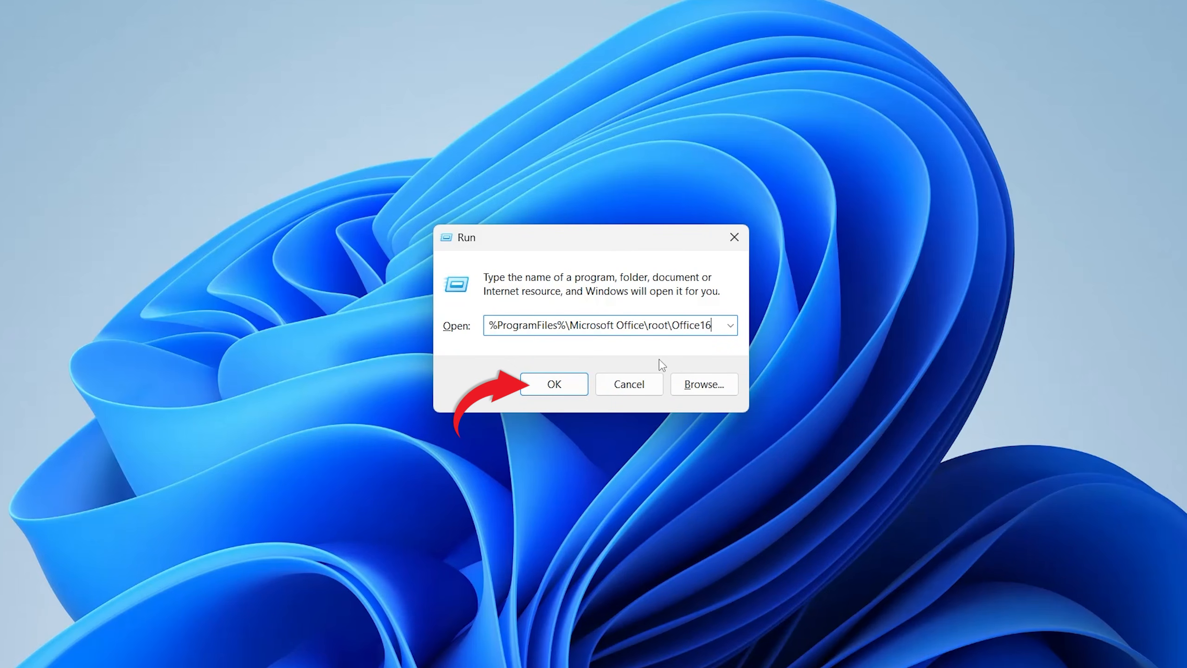
pyautogui.click(566, 380)
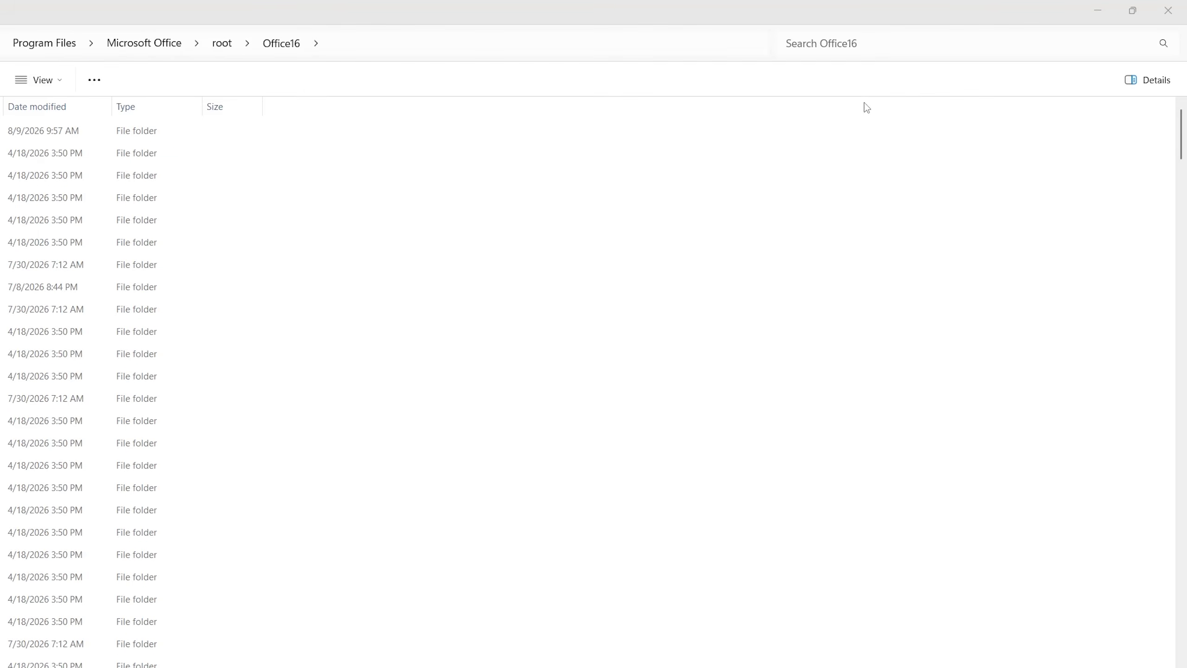
# - Search the Office16 folder for OSPPREARM, select OSPPREARM.EXE and close the window
pyautogui.click(851, 42)
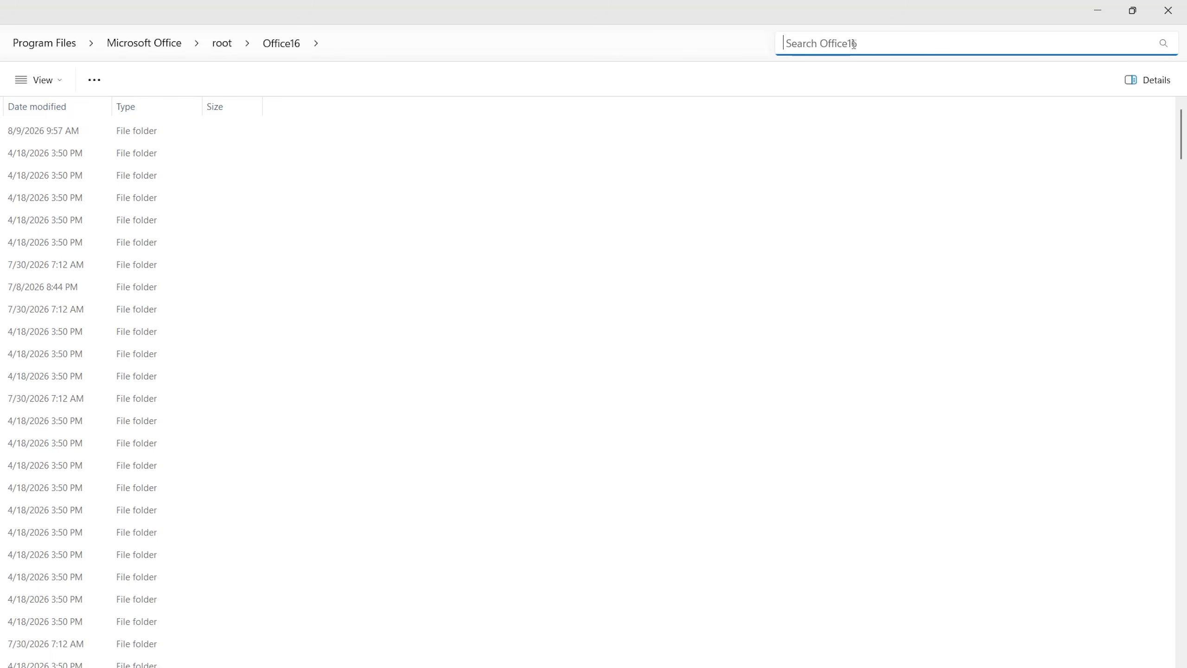
pyautogui.write('OSPPREARM')
pyautogui.press('Return')
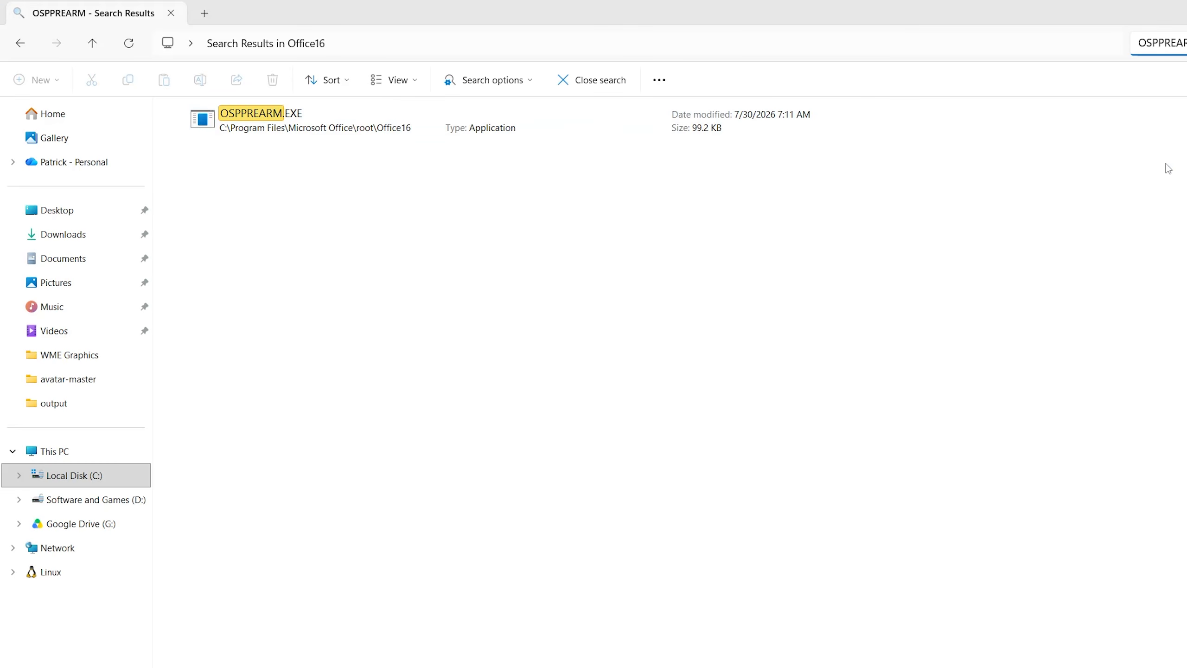
pyautogui.click(329, 130)
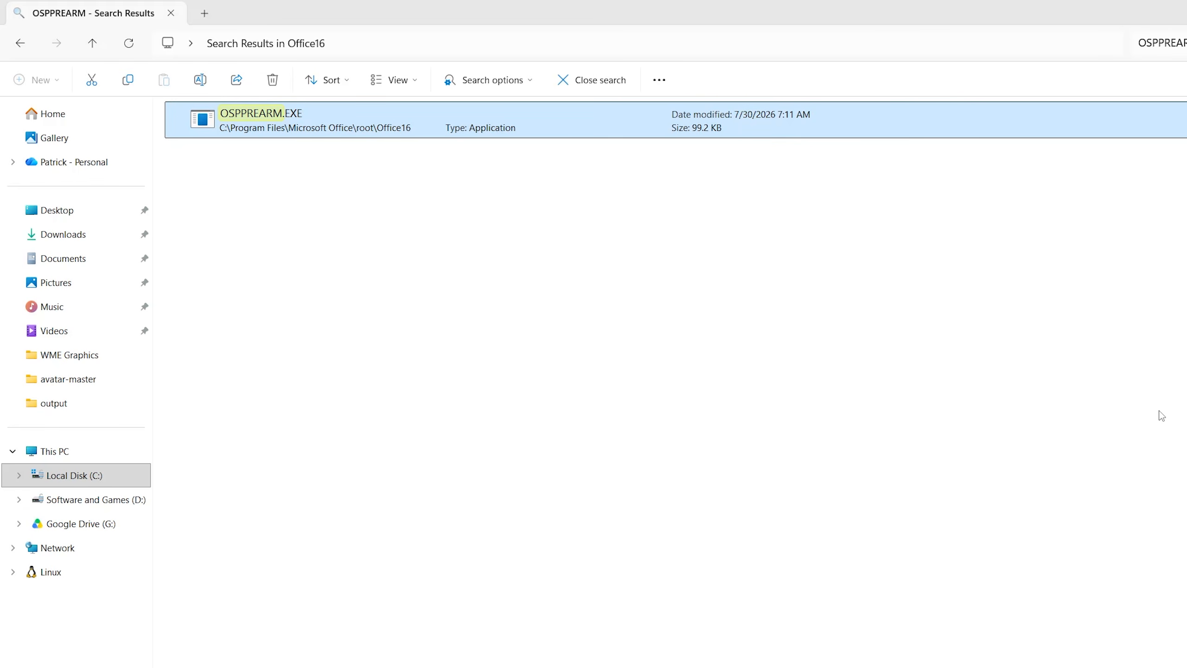
pyautogui.click(1173, 9)
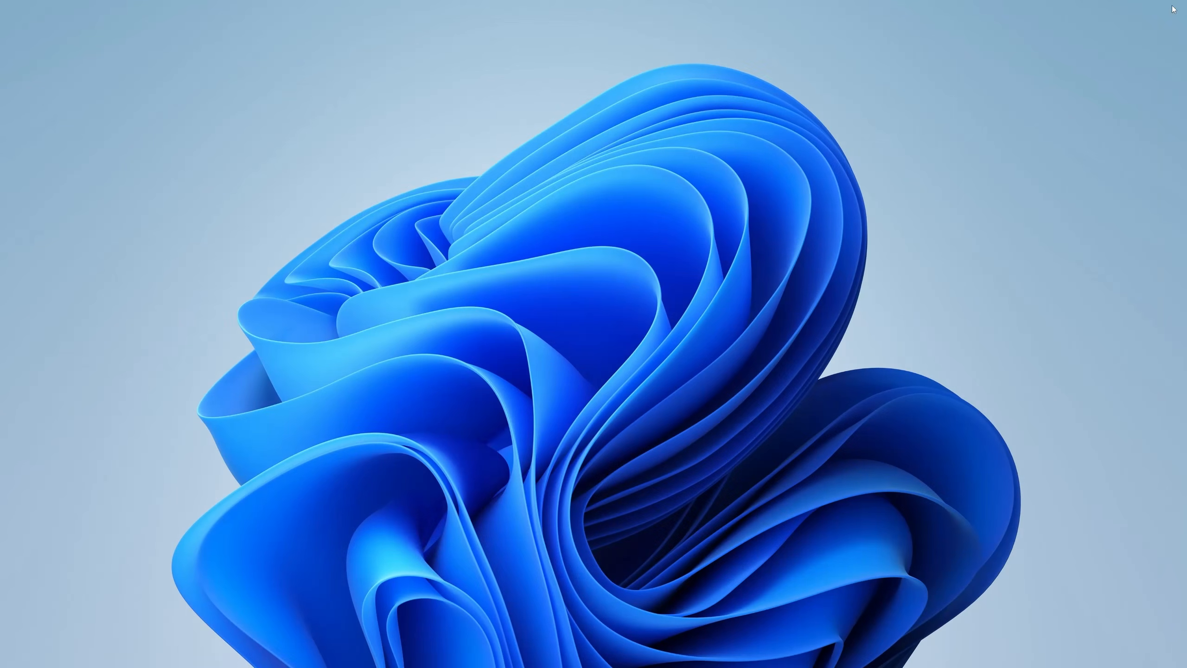
# - Try to open the folder %ProgramFiles(x86)%\Microsoft Office\root\Office16 with the Windows Run command
pyautogui.press('super')
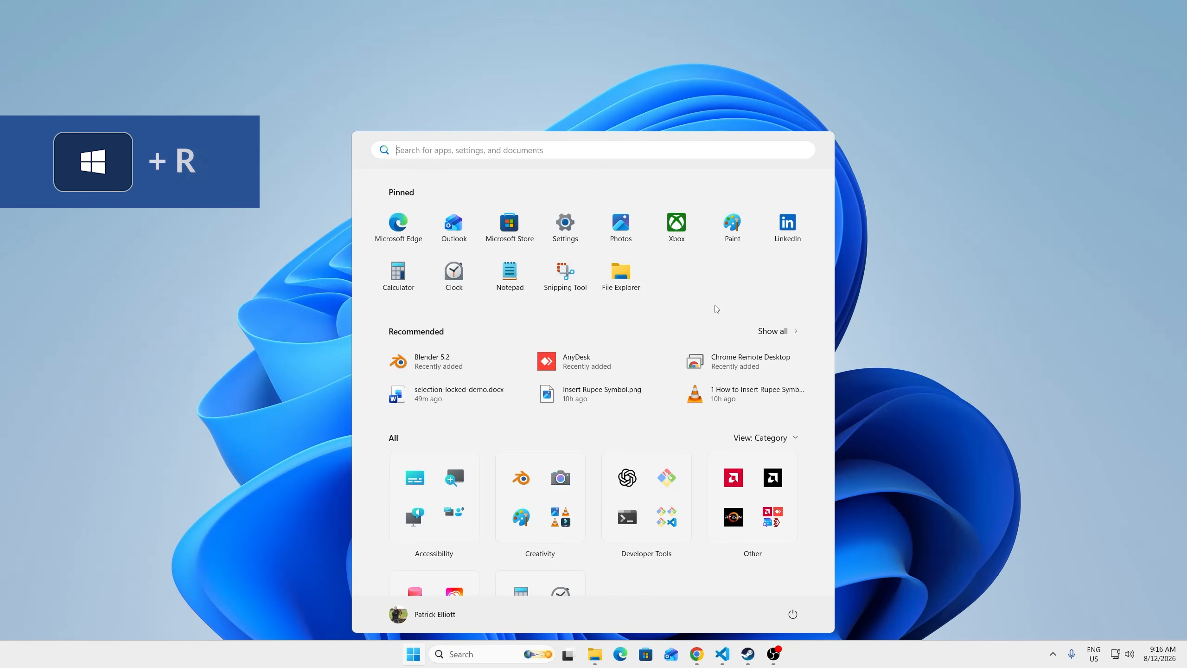
pyautogui.press('super+r')
pyautogui.moveTo(135, 547); pyautogui.dragTo(612, 269)
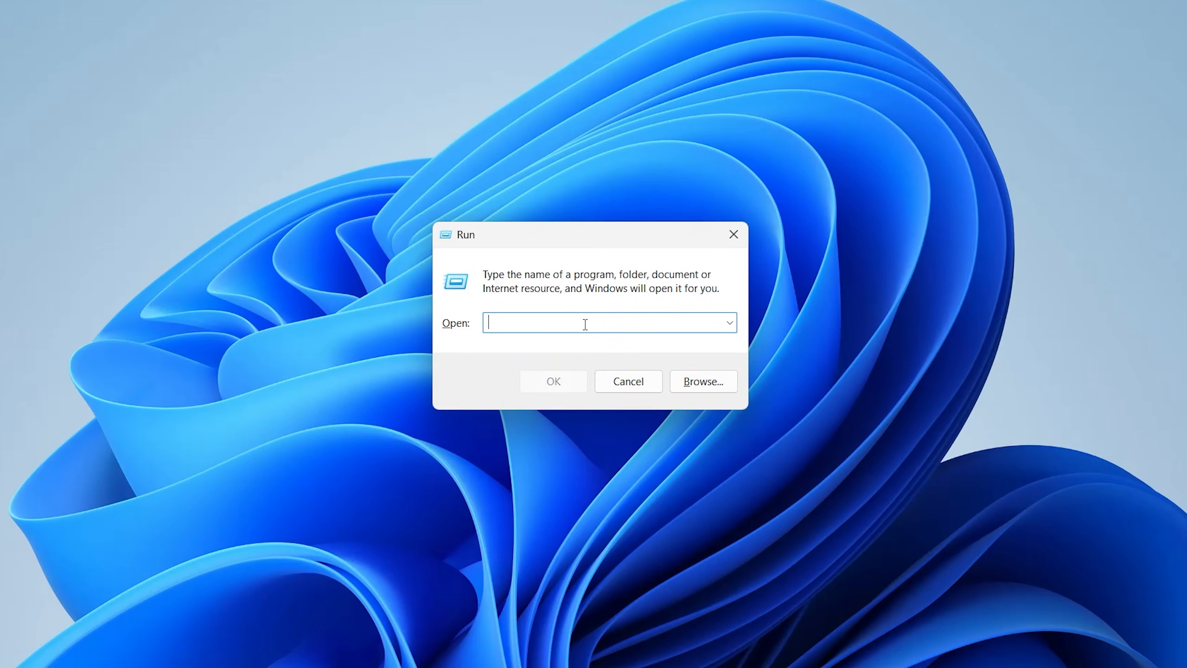
pyautogui.write('%ProgramFiles(x86)%\\Microsoft Office\\root\\Office16')
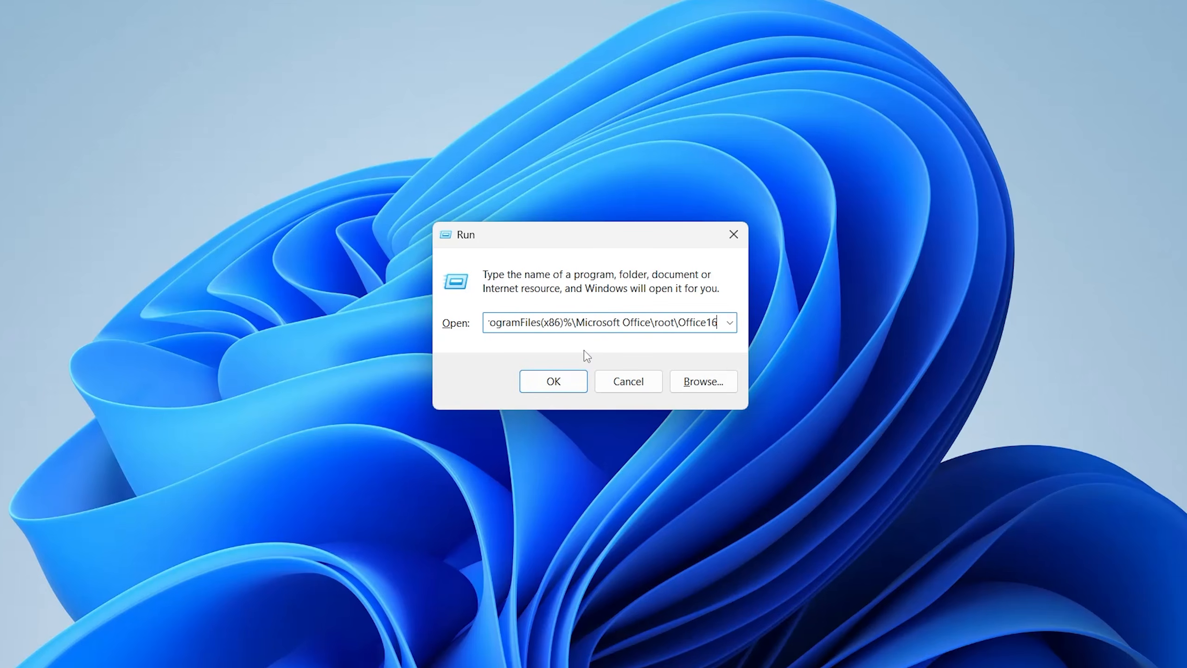
pyautogui.click(581, 377)
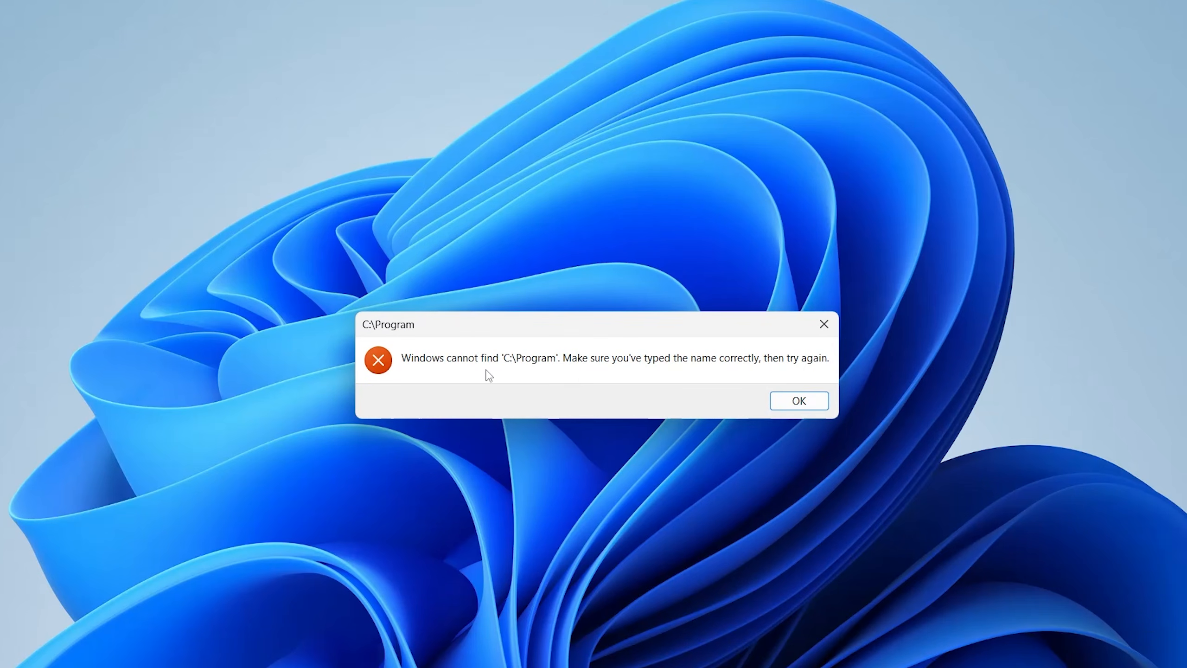
pyautogui.click(799, 401)
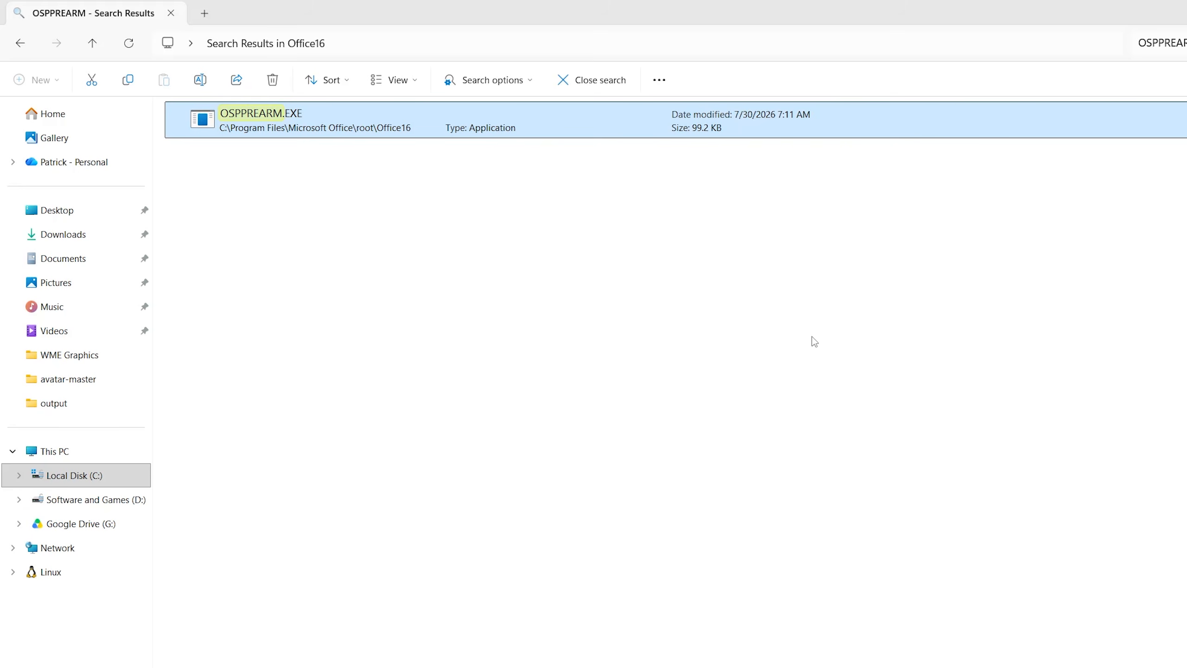
# - Run OSPPREARM.EXE as administrator and allow it to make changes to the device
pyautogui.rightClick(293, 125)
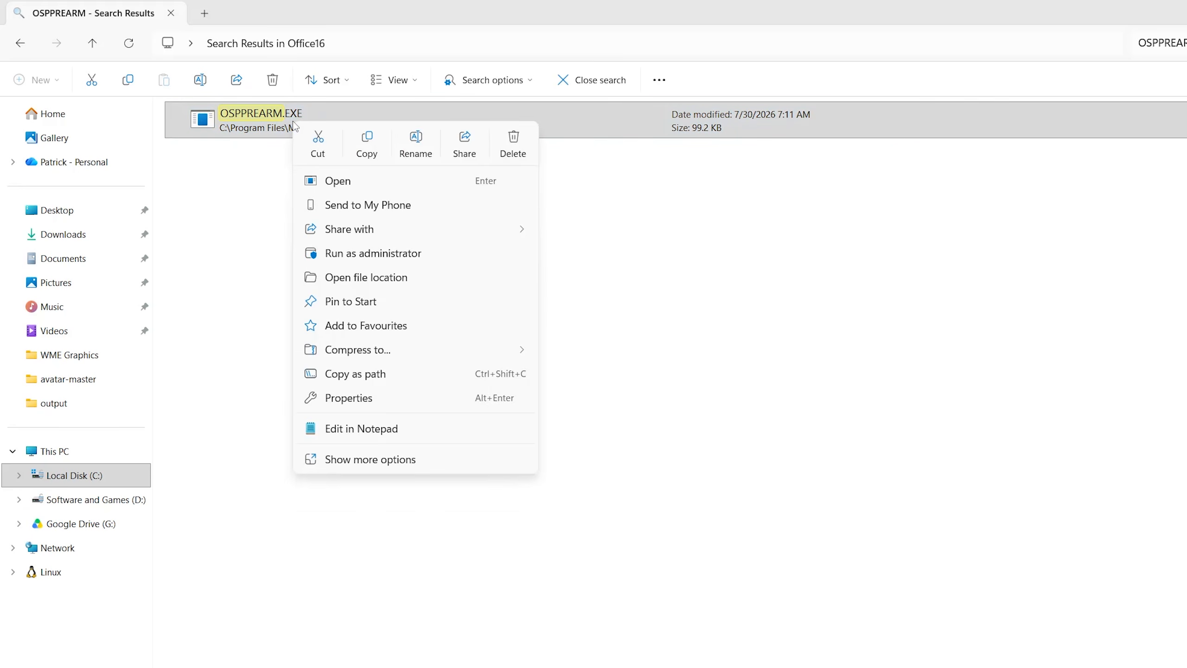
pyautogui.click(353, 258)
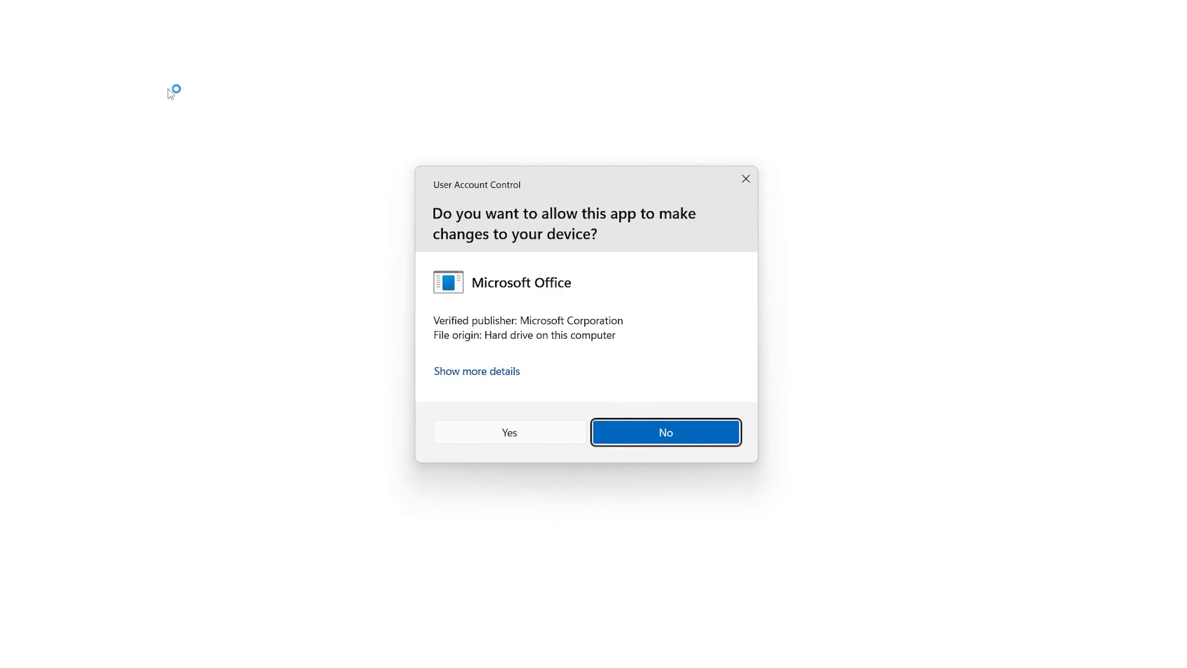
pyautogui.click(495, 433)
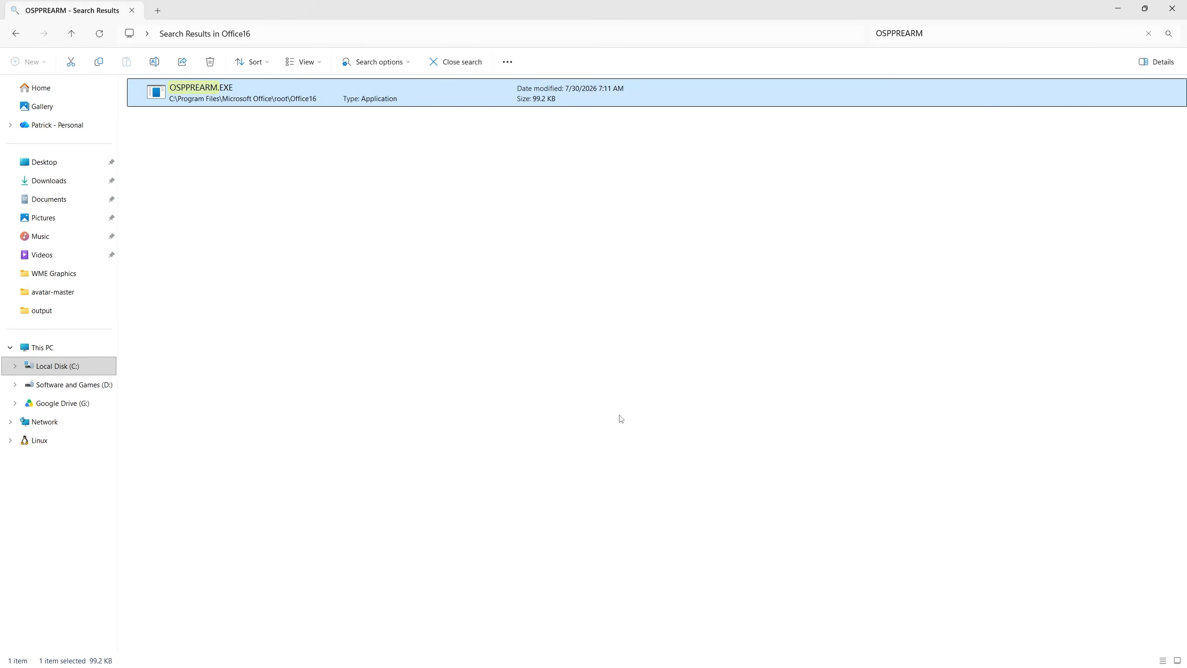